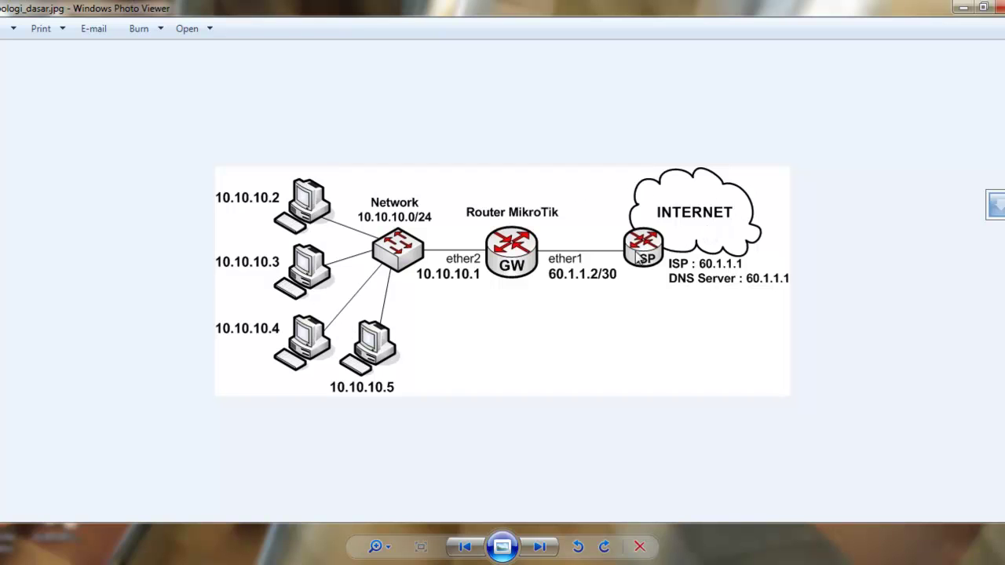
Step: Open the WinBox Loader, pick the discovered router listed with IP 192.168.88.1 by its MAC address, and connect as admin
{"action": "left_click", "coordinate": [298, 564]}
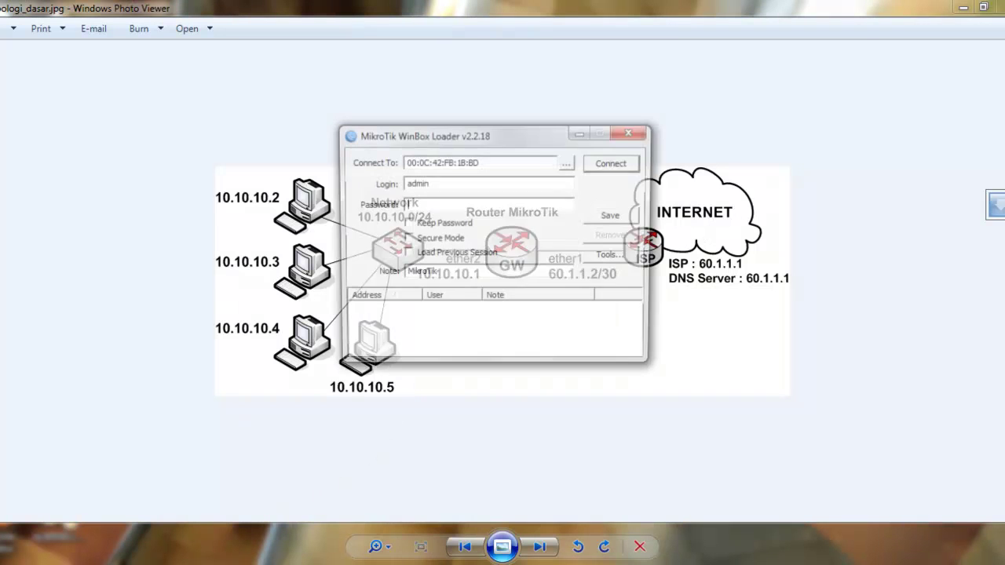
{"action": "left_click", "coordinate": [569, 163]}
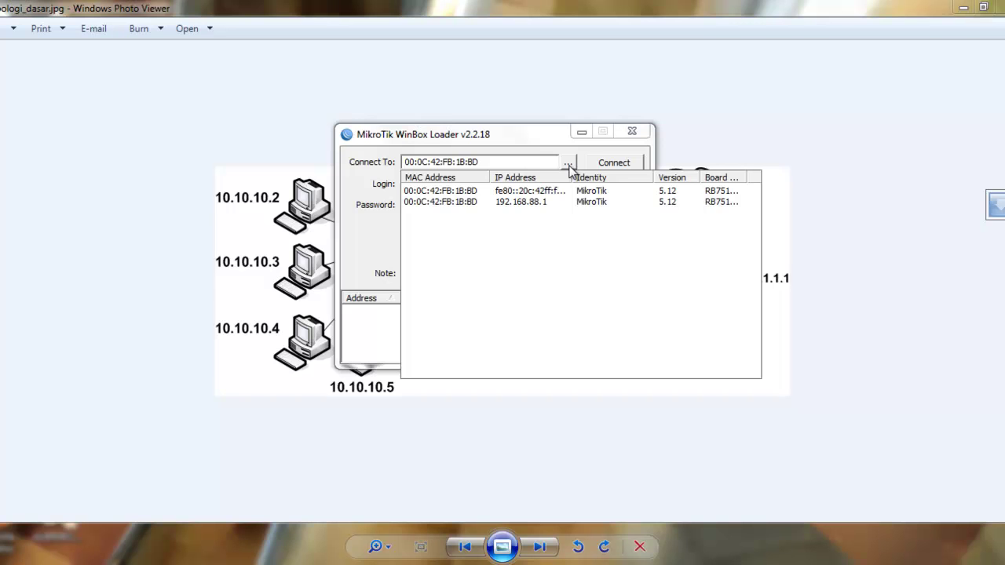
{"action": "left_click", "coordinate": [442, 202]}
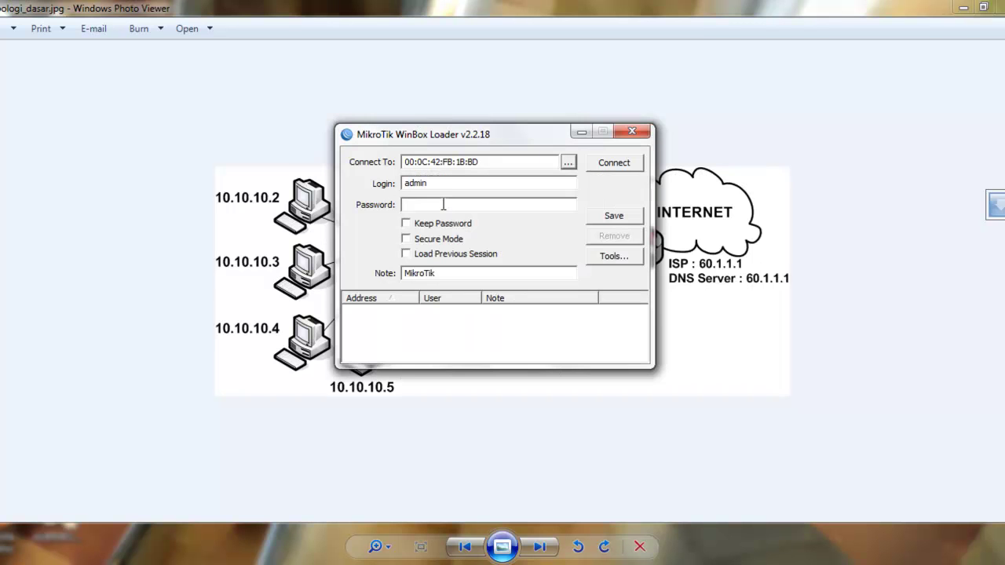
{"action": "left_click", "coordinate": [616, 163]}
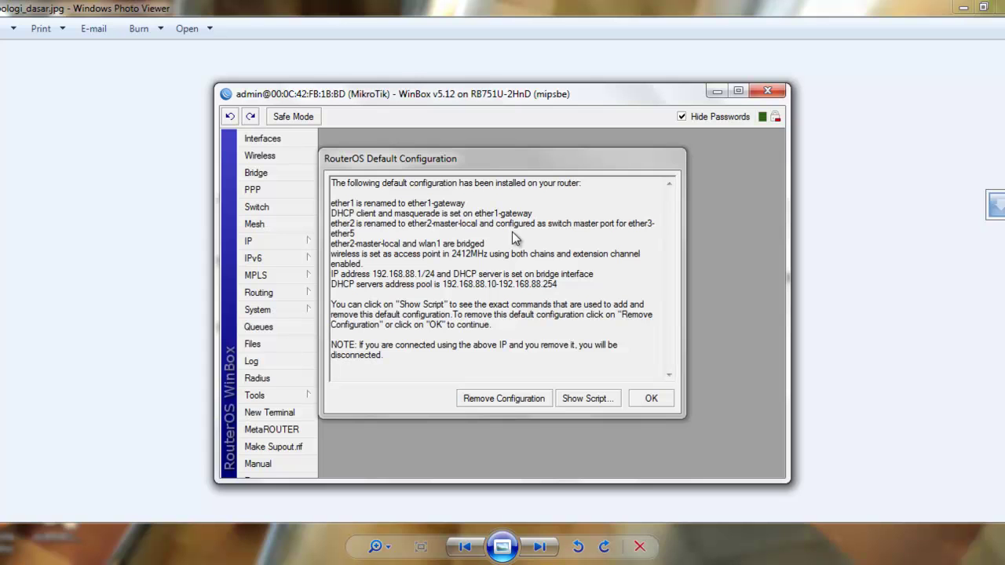
Step: Choose to remove the RouterOS default configuration, and enlarge and reposition the WinBox window
{"action": "left_click", "coordinate": [500, 398]}
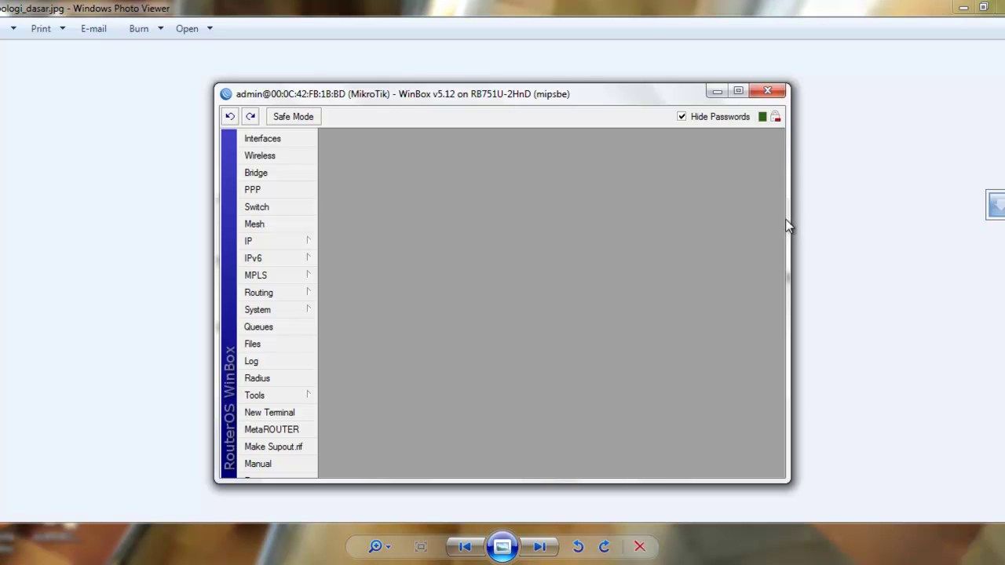
{"action": "left_click_drag", "start_coordinate": [787, 219], "coordinate": [1004, 196]}
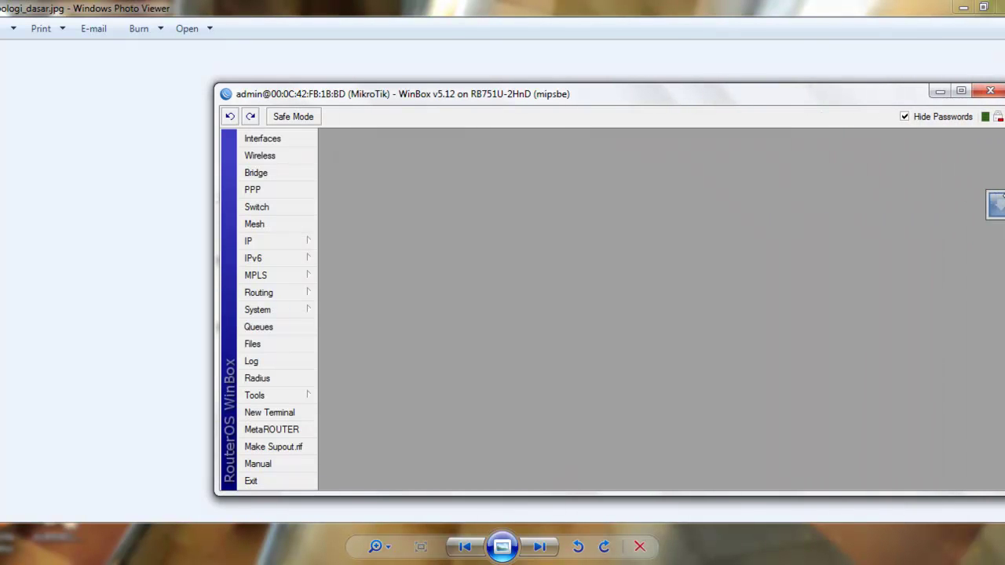
{"action": "left_click_drag", "start_coordinate": [526, 92], "coordinate": [426, 72]}
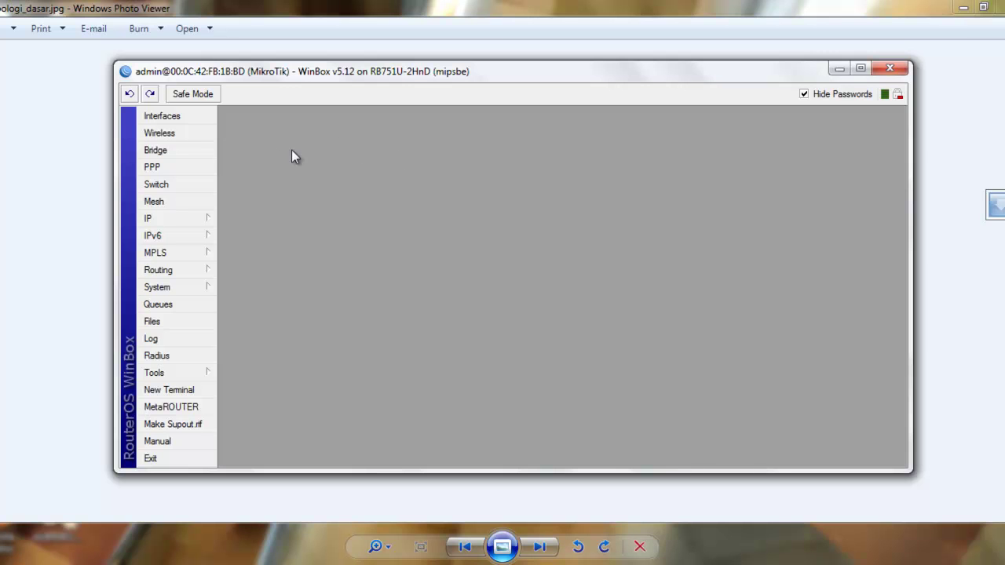
Step: Remove the bridge-local bridge from the router
{"action": "left_click", "coordinate": [197, 155]}
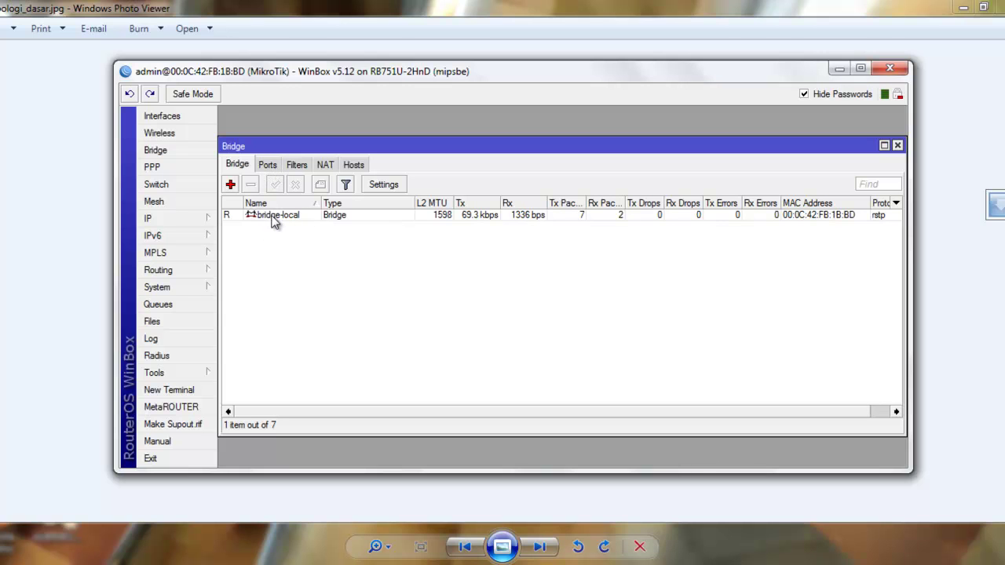
{"action": "left_click", "coordinate": [276, 218]}
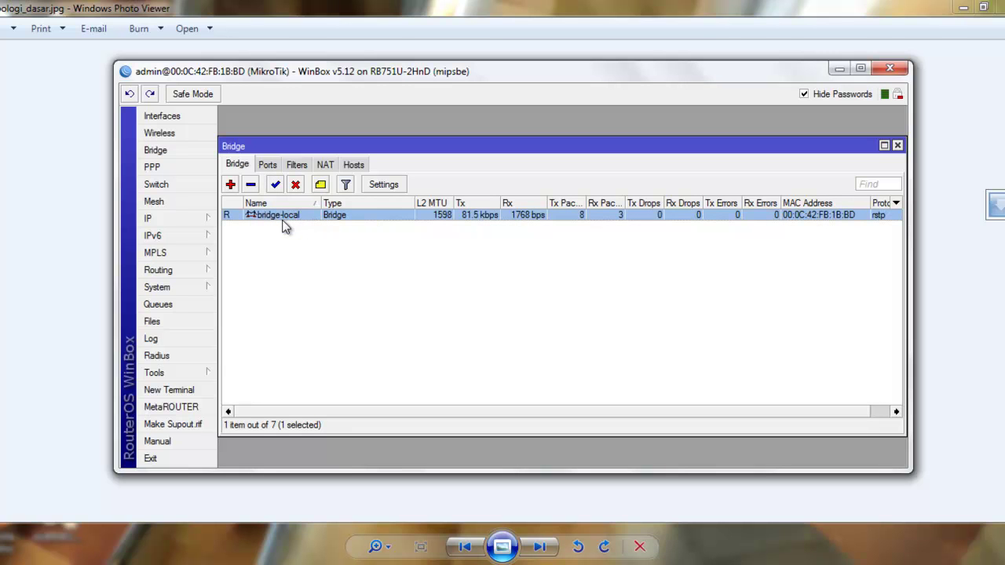
{"action": "left_click", "coordinate": [251, 187]}
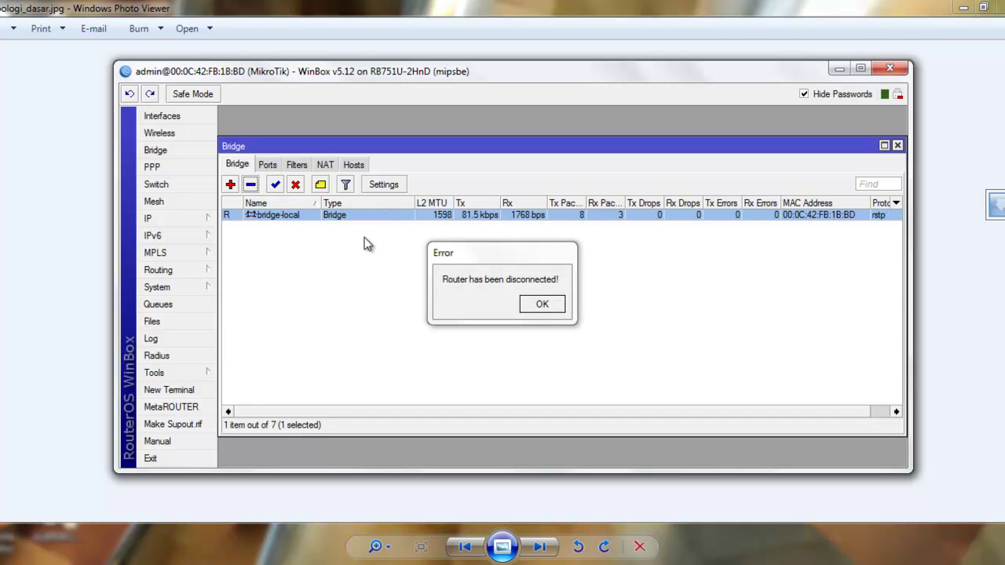
Step: Acknowledge the disconnection error, reconnect to the same router as admin, and widen the WinBox window on both sides
{"action": "left_click", "coordinate": [549, 306]}
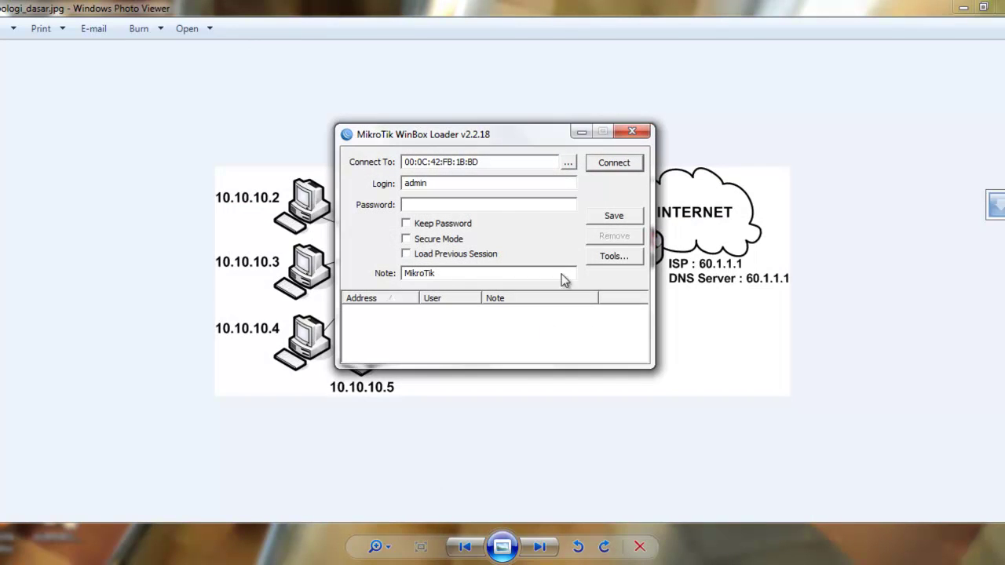
{"action": "left_click", "coordinate": [613, 162]}
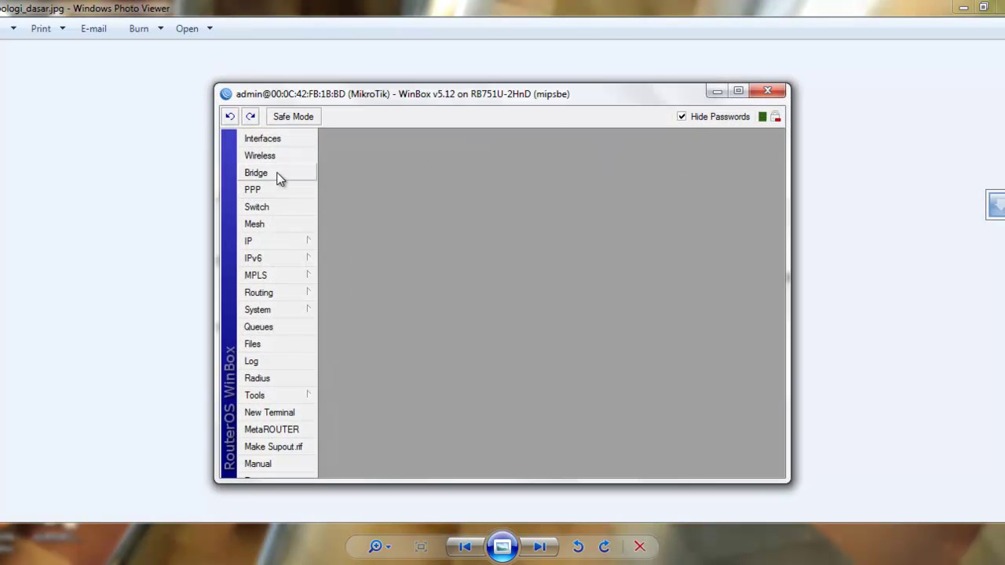
{"action": "left_click_drag", "start_coordinate": [215, 205], "coordinate": [108, 206]}
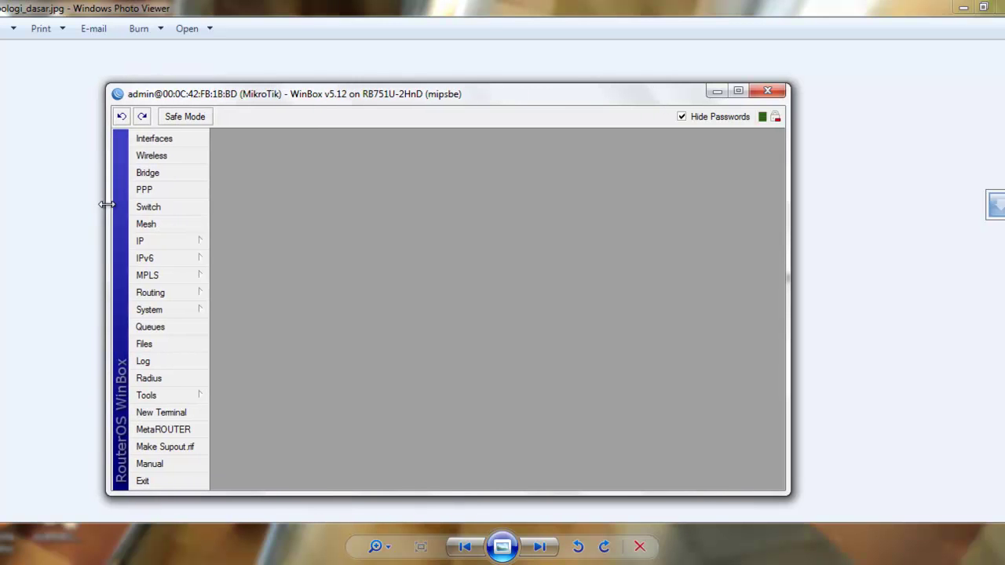
{"action": "left_click_drag", "start_coordinate": [790, 193], "coordinate": [886, 193]}
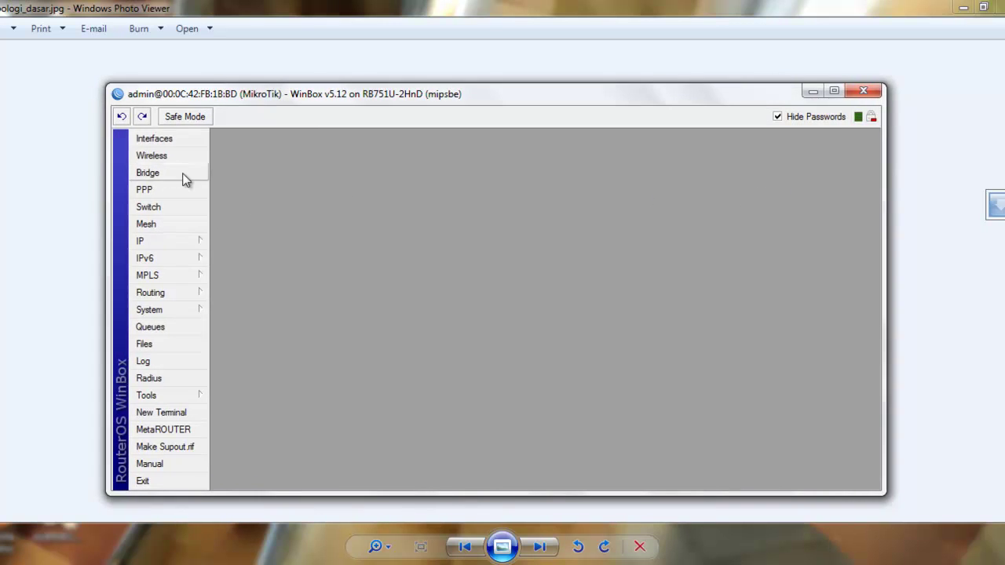
Step: Remove the wlan1 and ether2-master-local ports from the bridge configuration
{"action": "left_click", "coordinate": [148, 173]}
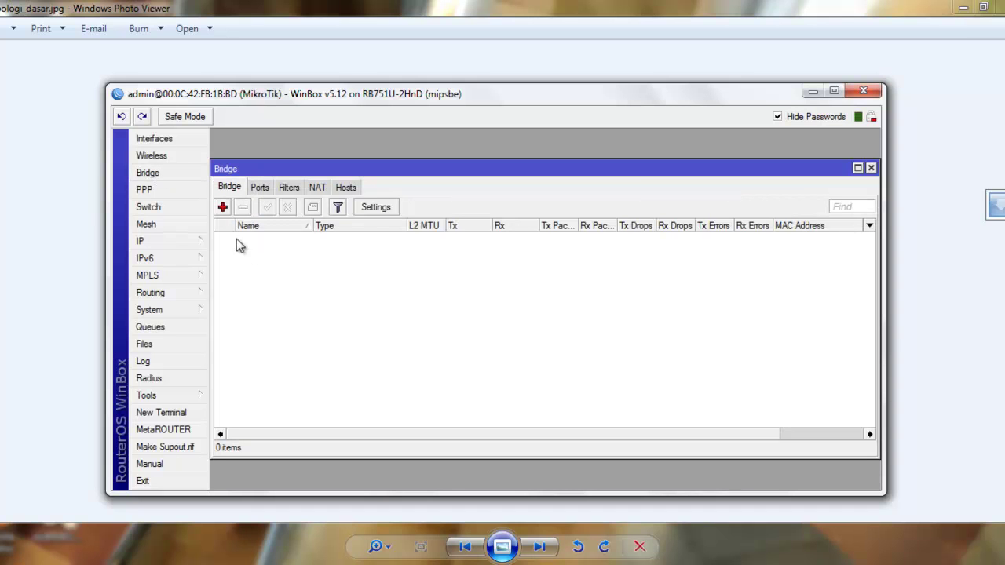
{"action": "left_click", "coordinate": [264, 189]}
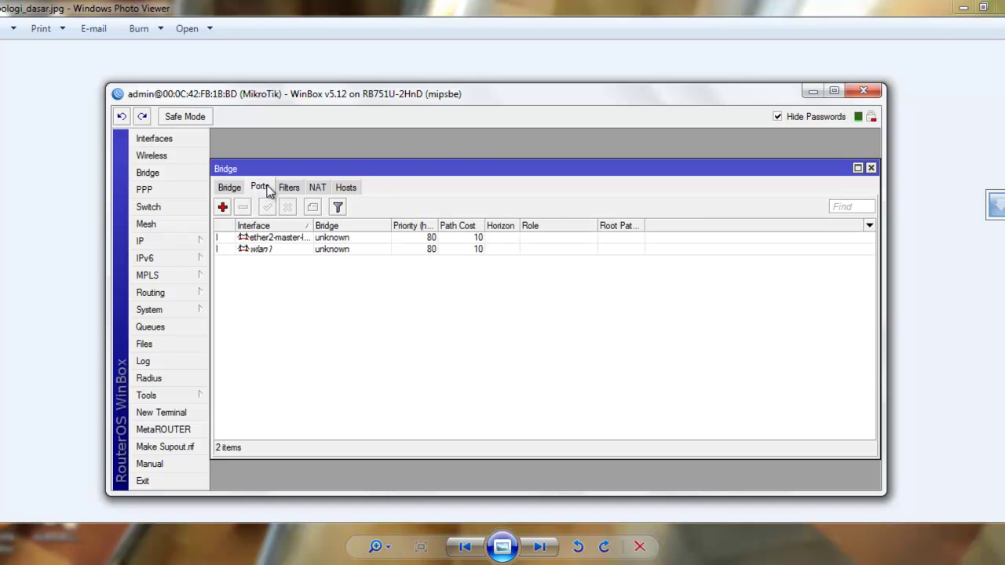
{"action": "left_click", "coordinate": [283, 249]}
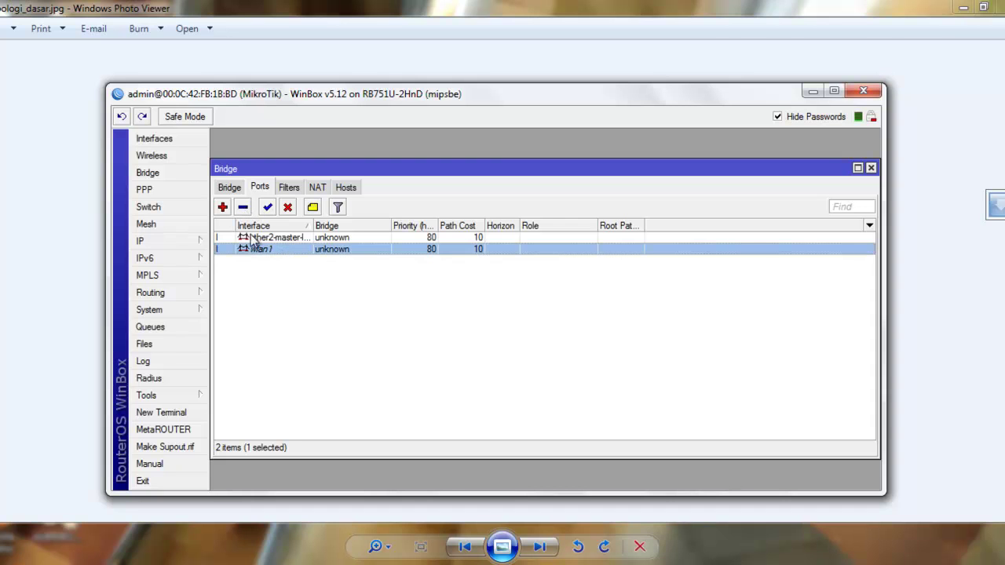
{"action": "left_click", "coordinate": [243, 207]}
{"action": "left_click", "coordinate": [268, 238]}
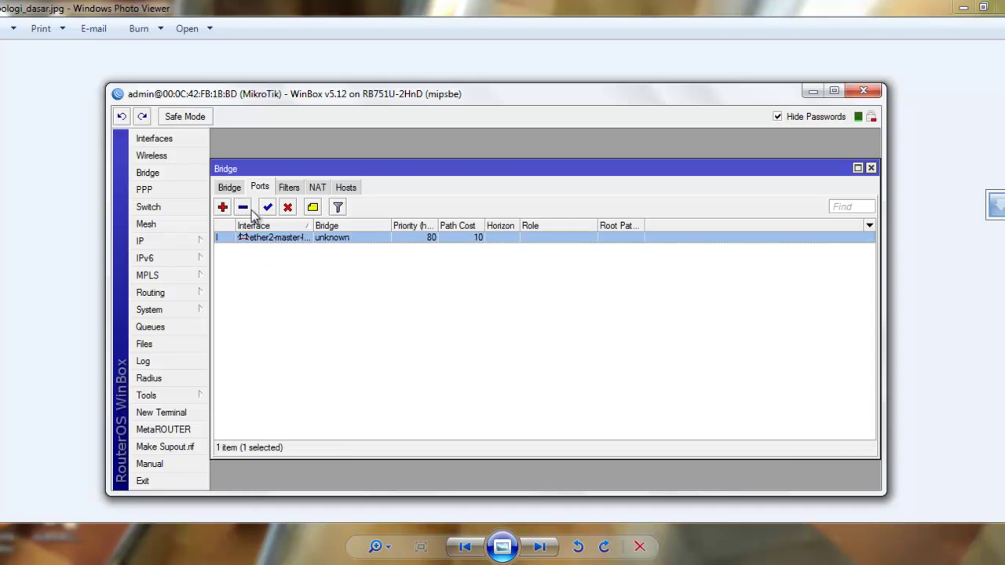
{"action": "left_click", "coordinate": [243, 208]}
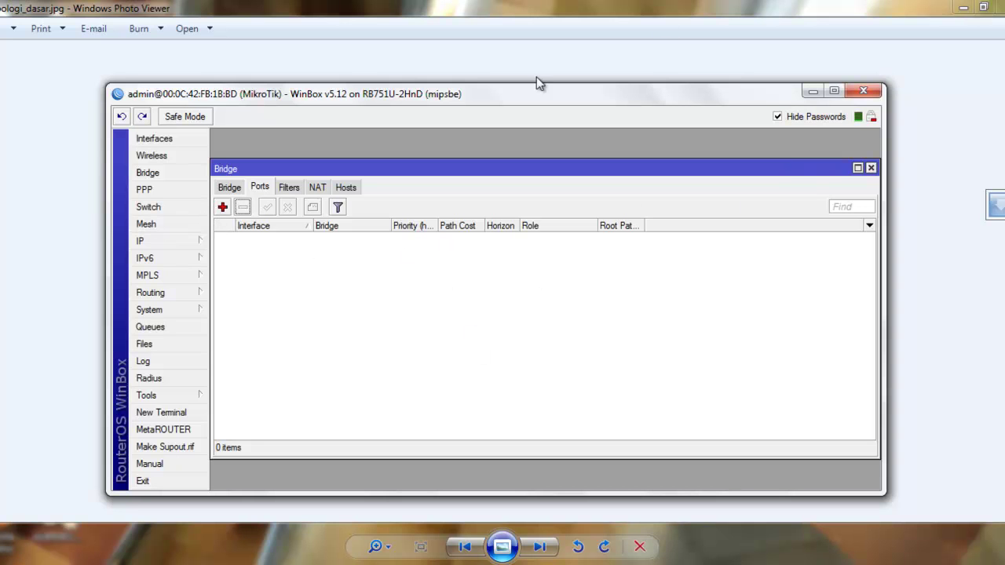
Step: Bring the network topology diagram into view and return to the router's WinBox session
{"action": "left_click", "coordinate": [813, 91]}
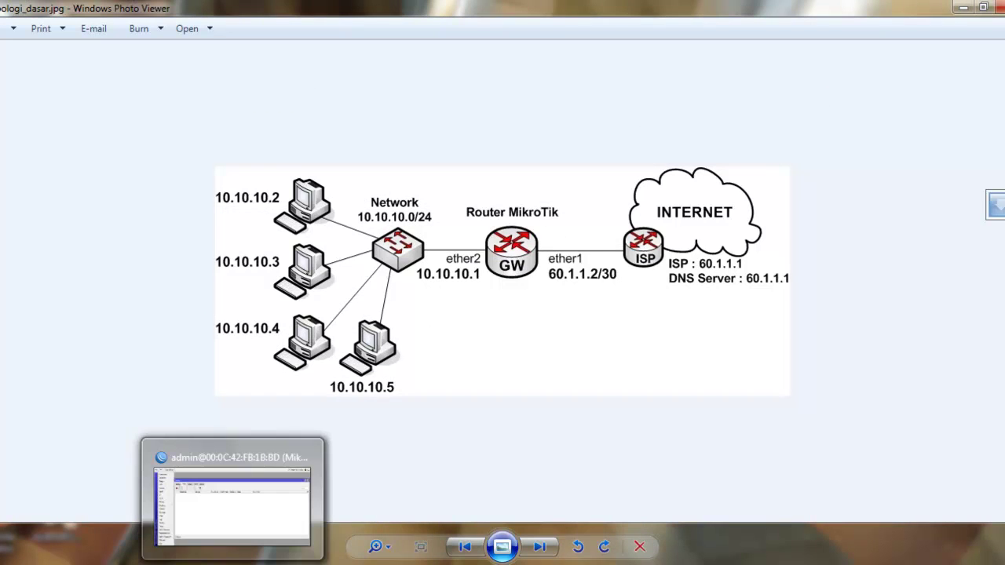
{"action": "left_click", "coordinate": [238, 564]}
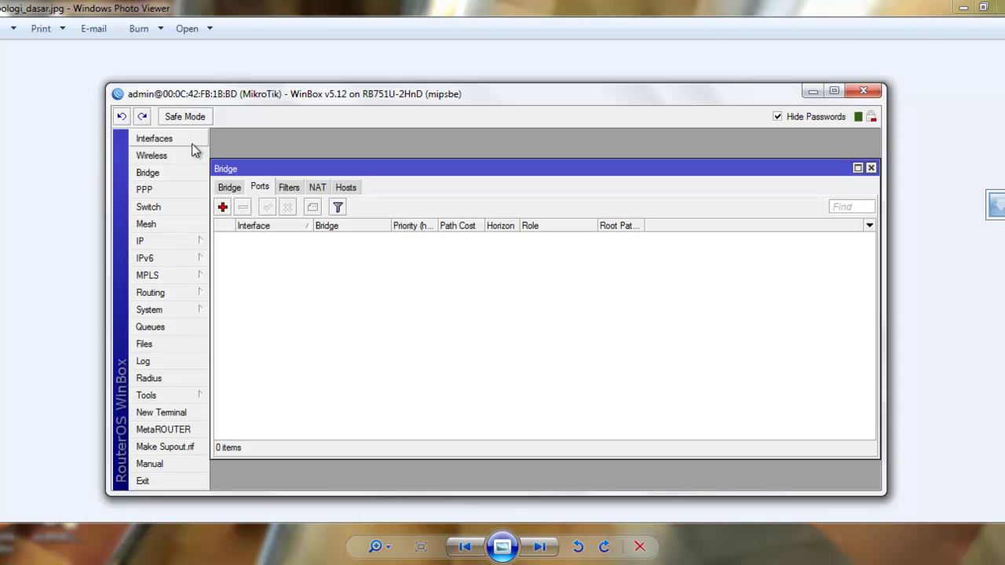
Step: Open the interface list with a wider name column and rename ether1-gateway to ether1
{"action": "left_click", "coordinate": [157, 139]}
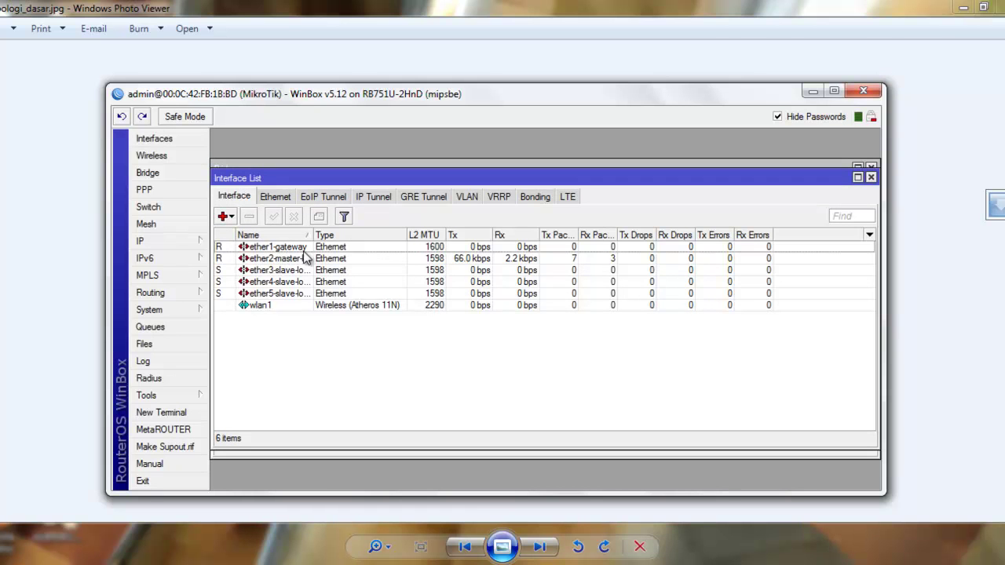
{"action": "left_click_drag", "start_coordinate": [313, 234], "coordinate": [354, 235]}
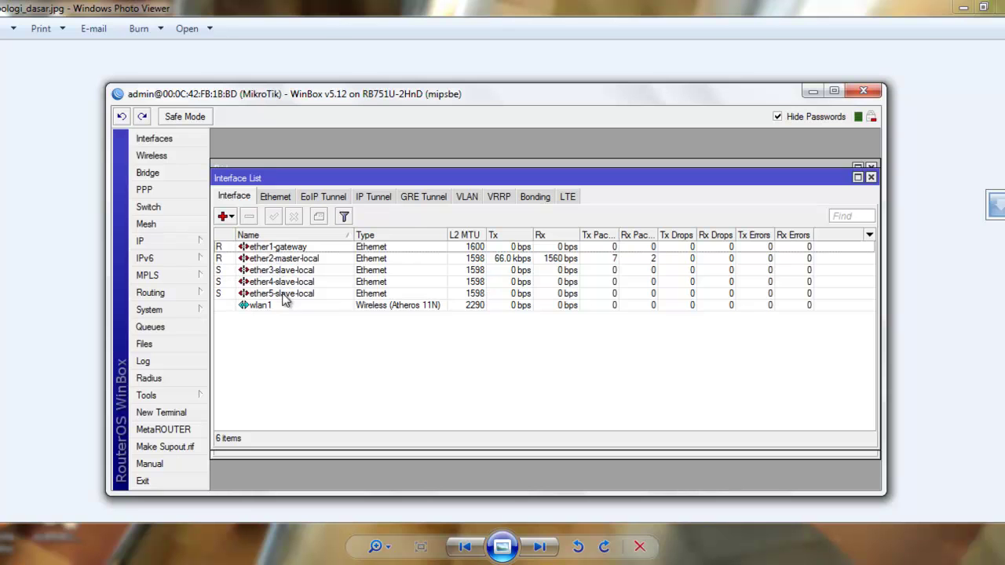
{"action": "left_click", "coordinate": [316, 248]}
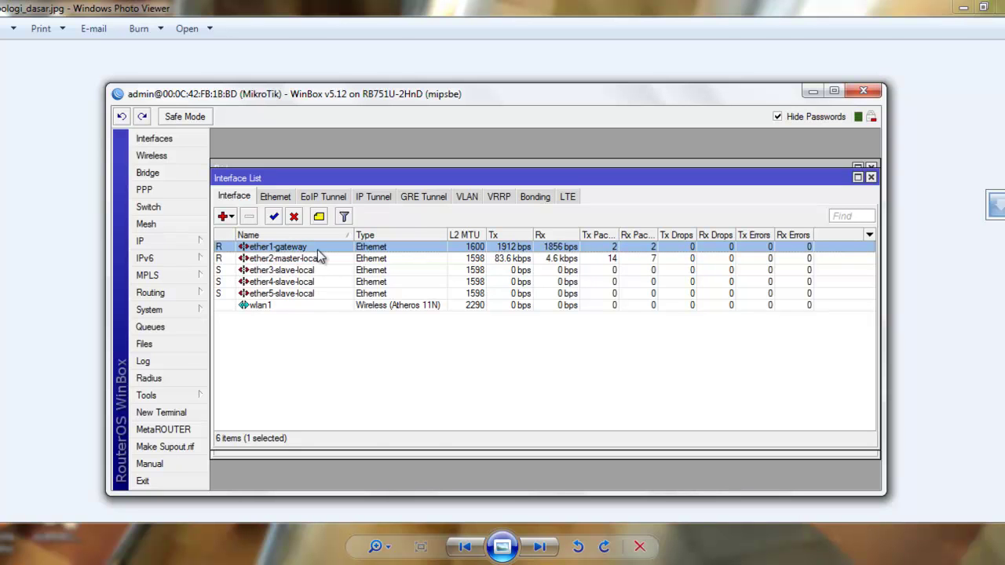
{"action": "double_click", "coordinate": [318, 250]}
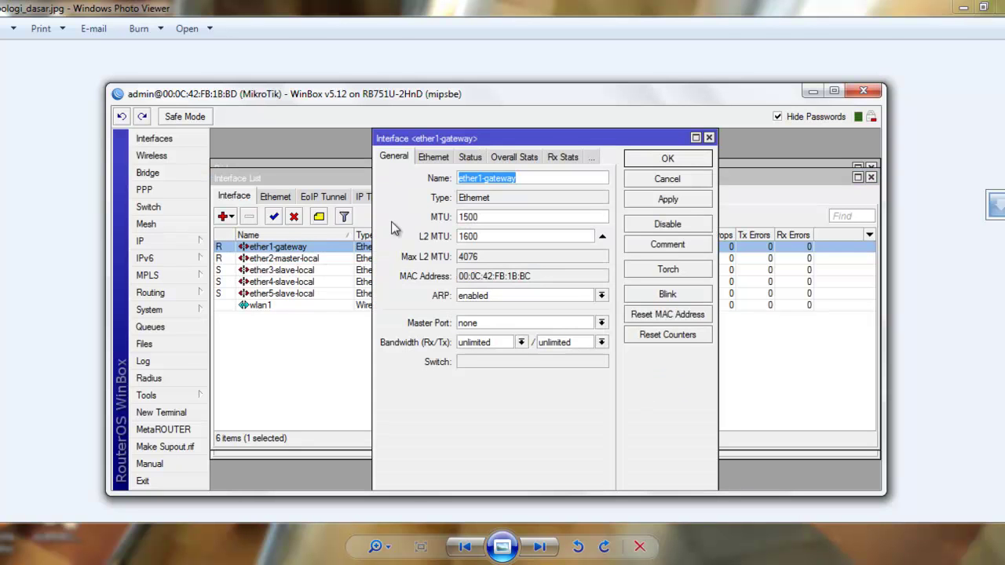
{"action": "left_click", "coordinate": [485, 178]}
{"action": "left_click_drag", "start_coordinate": [483, 179], "coordinate": [533, 179]}
{"action": "key", "text": "BackSpace"}
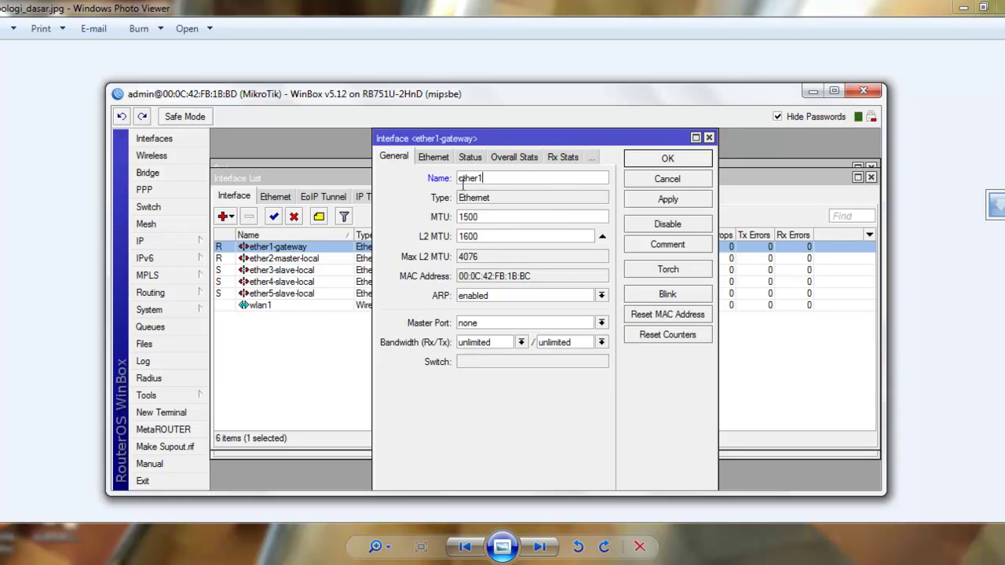
{"action": "left_click", "coordinate": [653, 160]}
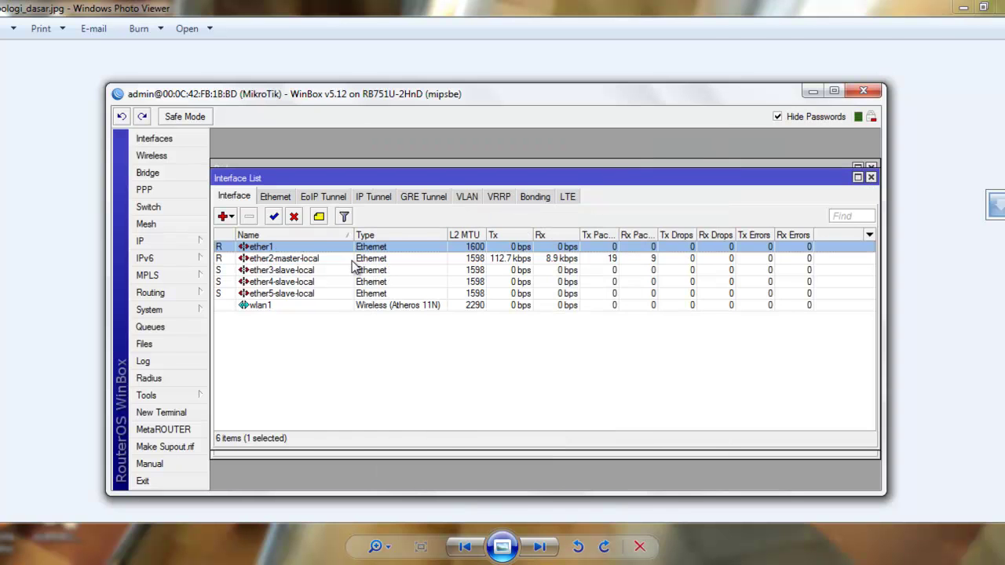
Step: Rename the ether2-master-local interface to ether2
{"action": "double_click", "coordinate": [353, 261]}
{"action": "left_click_drag", "start_coordinate": [483, 179], "coordinate": [550, 177]}
{"action": "key", "text": "BackSpace"}
{"action": "left_click", "coordinate": [661, 162]}
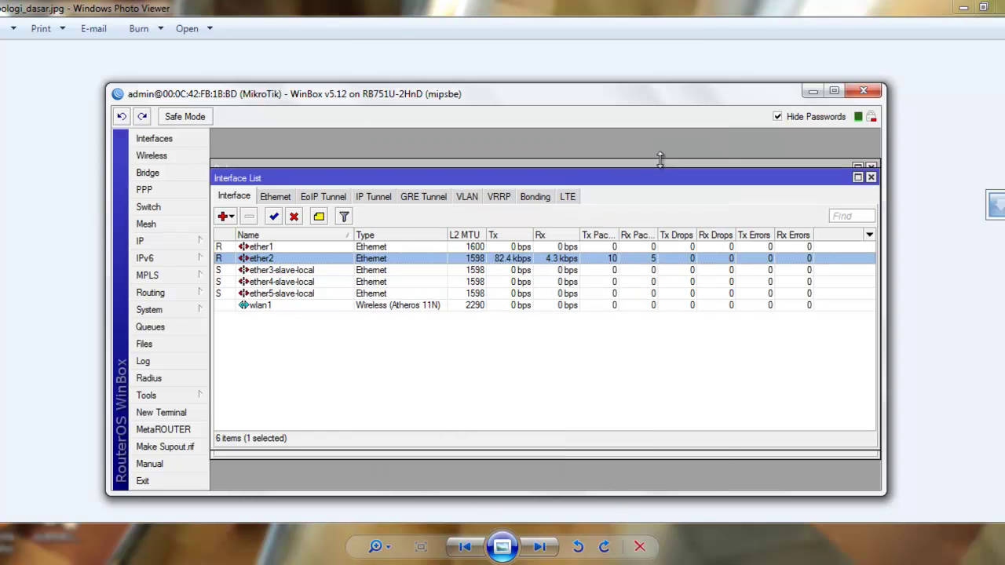
Step: Rename the ether3-slave-local interface to ether3
{"action": "double_click", "coordinate": [353, 270]}
{"action": "left_click", "coordinate": [483, 178]}
{"action": "left_click_drag", "start_coordinate": [482, 178], "coordinate": [535, 178]}
{"action": "key", "text": "BackSpace"}
{"action": "left_click", "coordinate": [664, 156]}
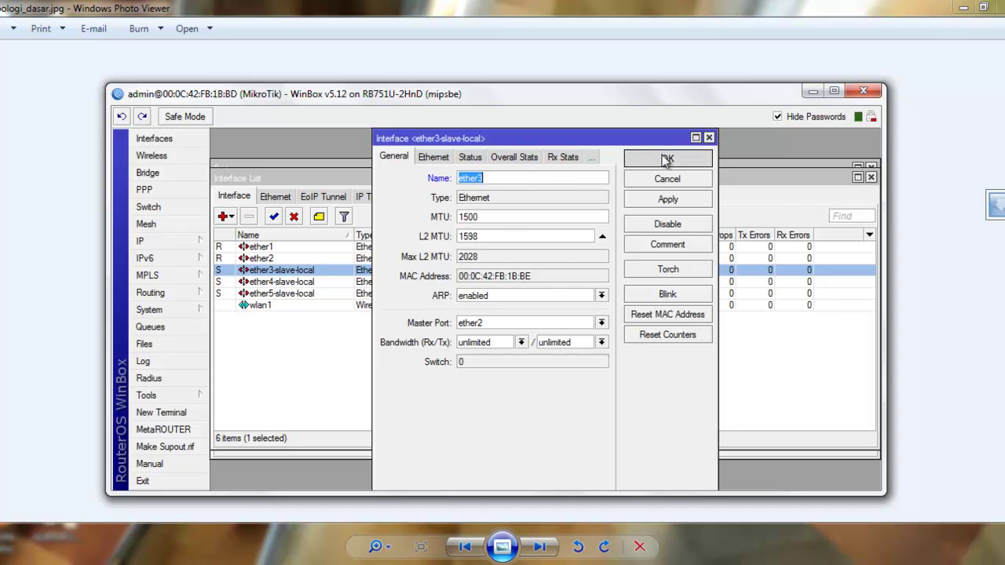
Step: Rename the ether4-slave-local interface to ether4
{"action": "double_click", "coordinate": [357, 282]}
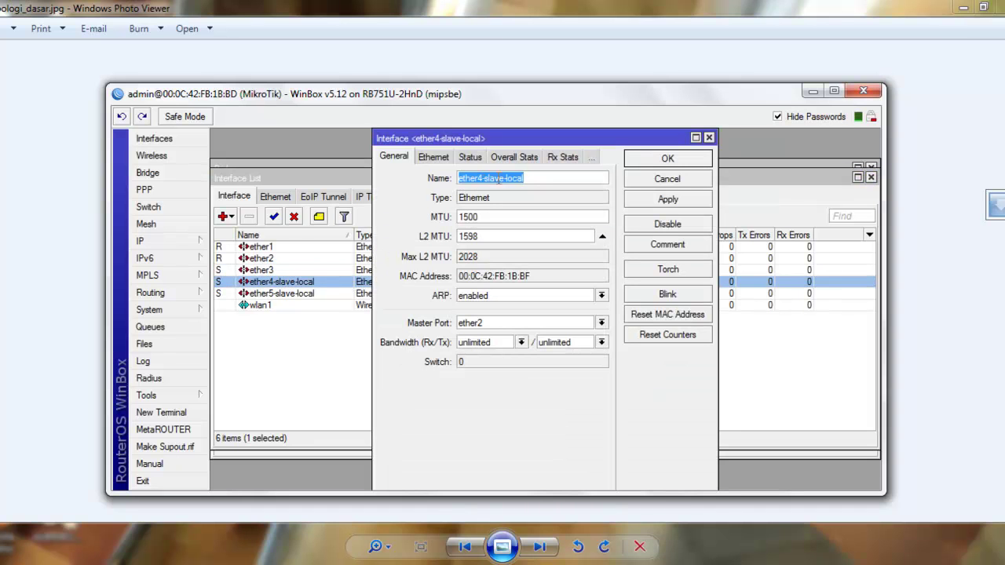
{"action": "left_click", "coordinate": [482, 179]}
{"action": "left_click_drag", "start_coordinate": [483, 178], "coordinate": [534, 178]}
{"action": "key", "text": "BackSpace"}
{"action": "left_click", "coordinate": [664, 159]}
Step: Rename the ether5-slave-local interface to ether5, and close the interface list and bridge windows
{"action": "double_click", "coordinate": [366, 294]}
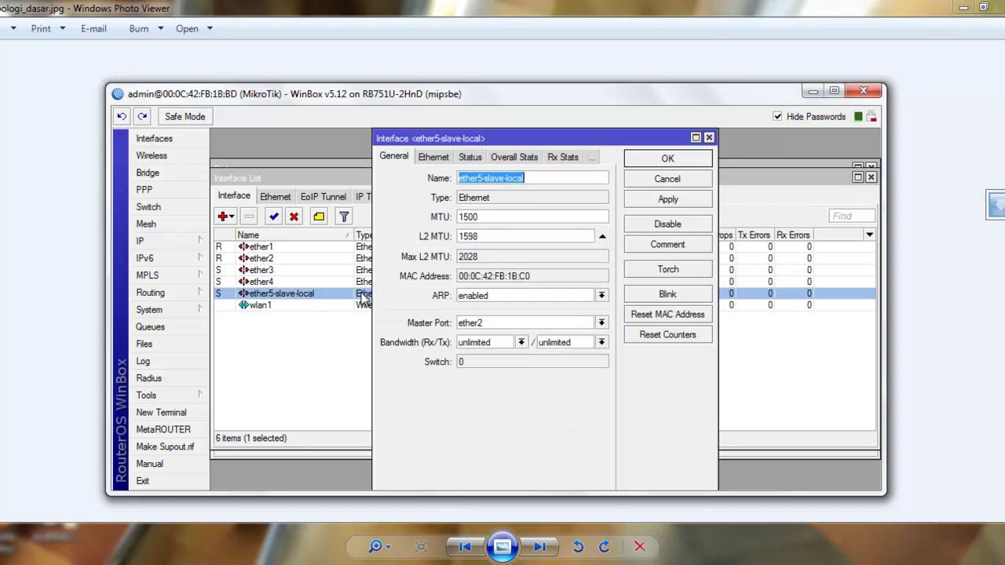
{"action": "left_click", "coordinate": [482, 179]}
{"action": "left_click_drag", "start_coordinate": [482, 179], "coordinate": [548, 177]}
{"action": "key", "text": "BackSpace"}
{"action": "left_click", "coordinate": [659, 161]}
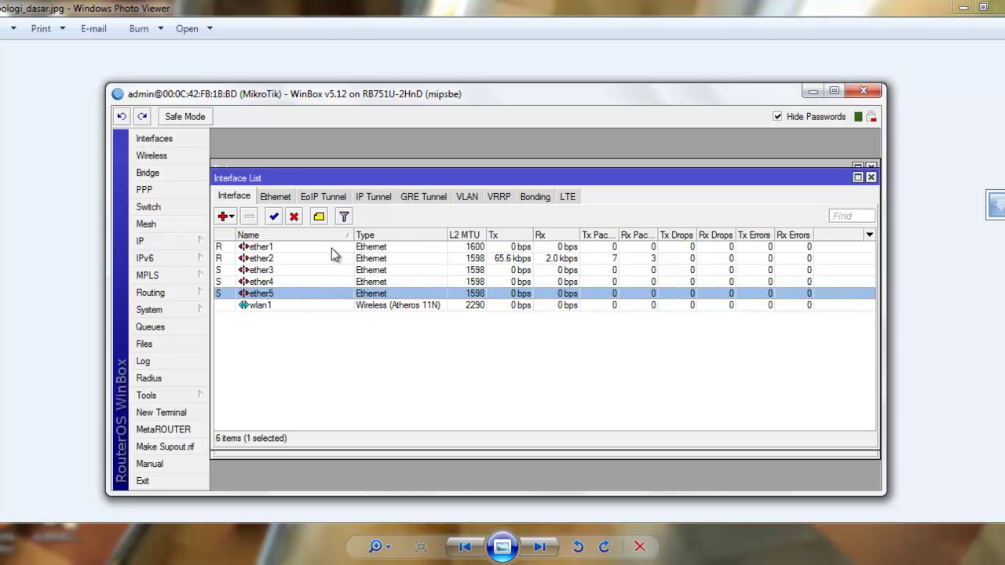
{"action": "left_click", "coordinate": [871, 179]}
{"action": "left_click", "coordinate": [870, 168]}
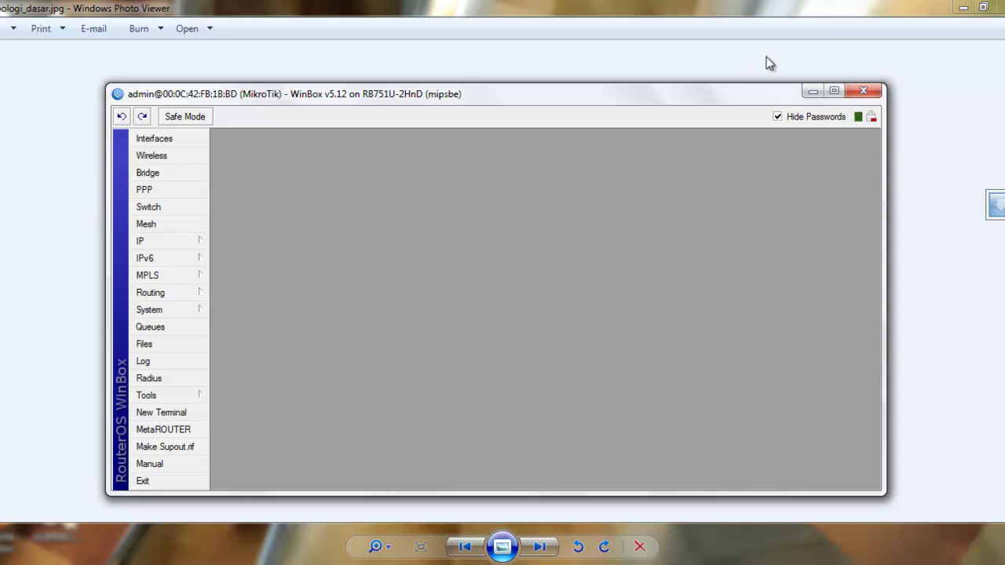
Step: Check the topology diagram for the ether1 and ether2 addressing, and return to the WinBox session
{"action": "left_click", "coordinate": [811, 92]}
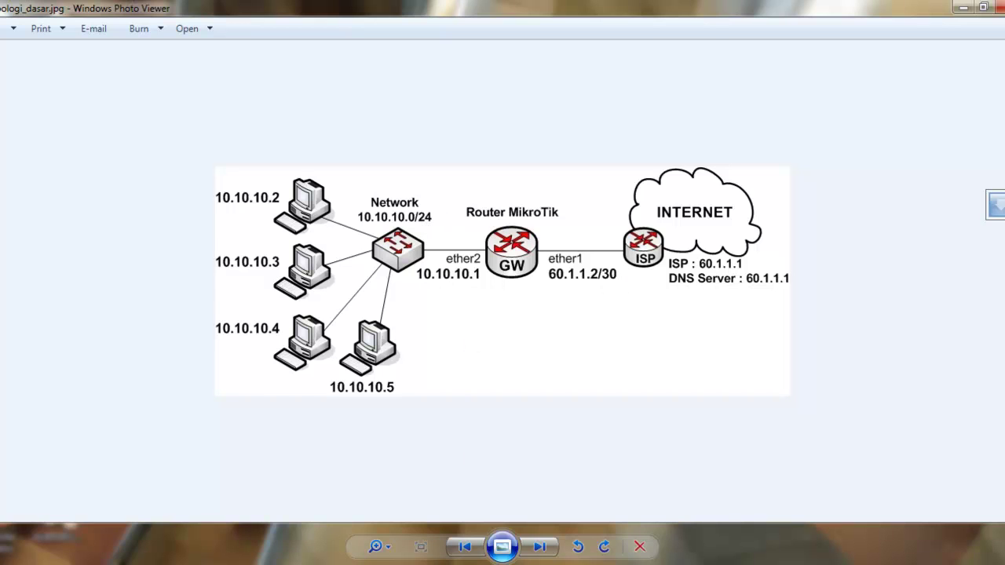
{"action": "left_click", "coordinate": [233, 563]}
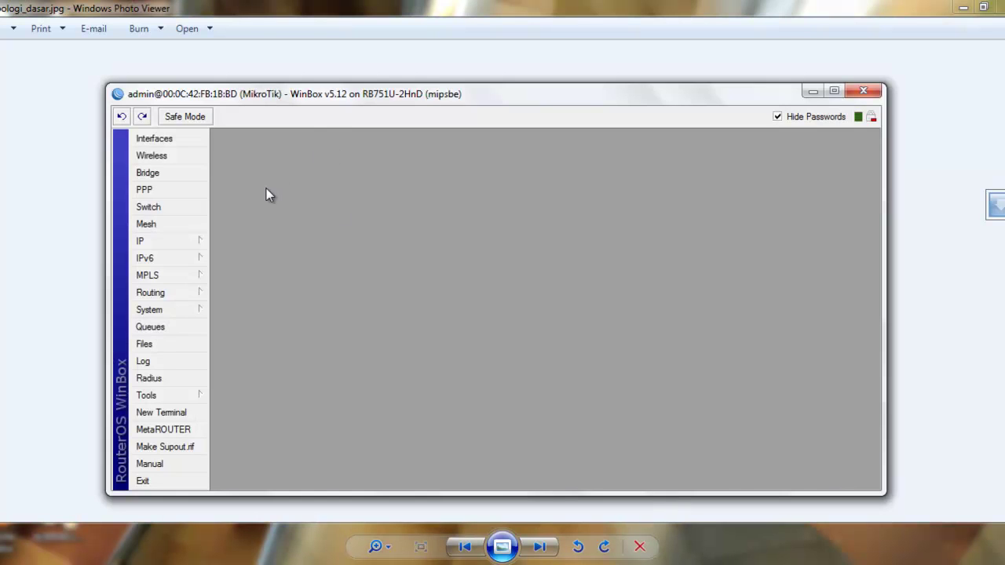
Step: Remove the default configuration address from the router's IP address list
{"action": "left_click", "coordinate": [181, 245]}
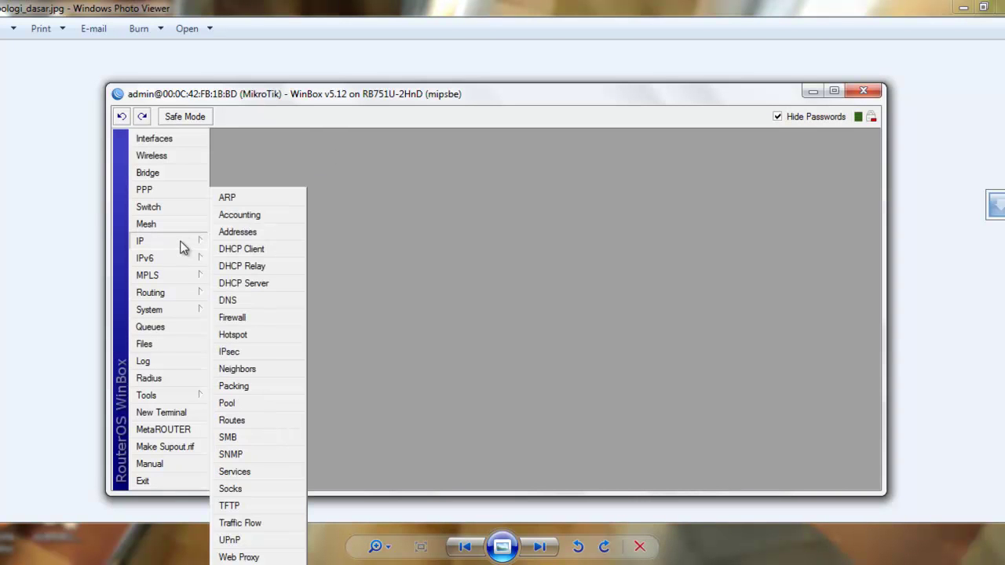
{"action": "left_click", "coordinate": [239, 236]}
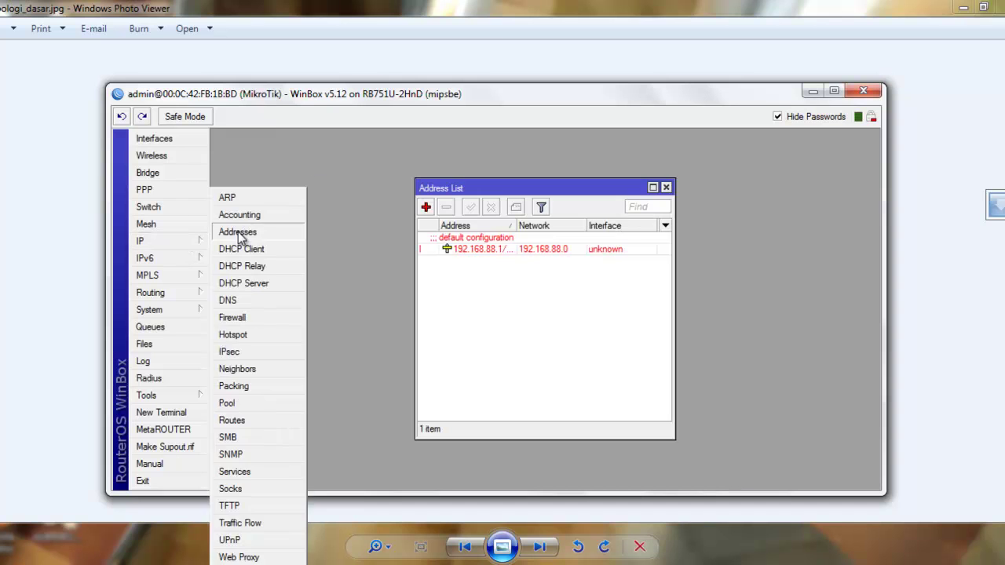
{"action": "left_click", "coordinate": [474, 248]}
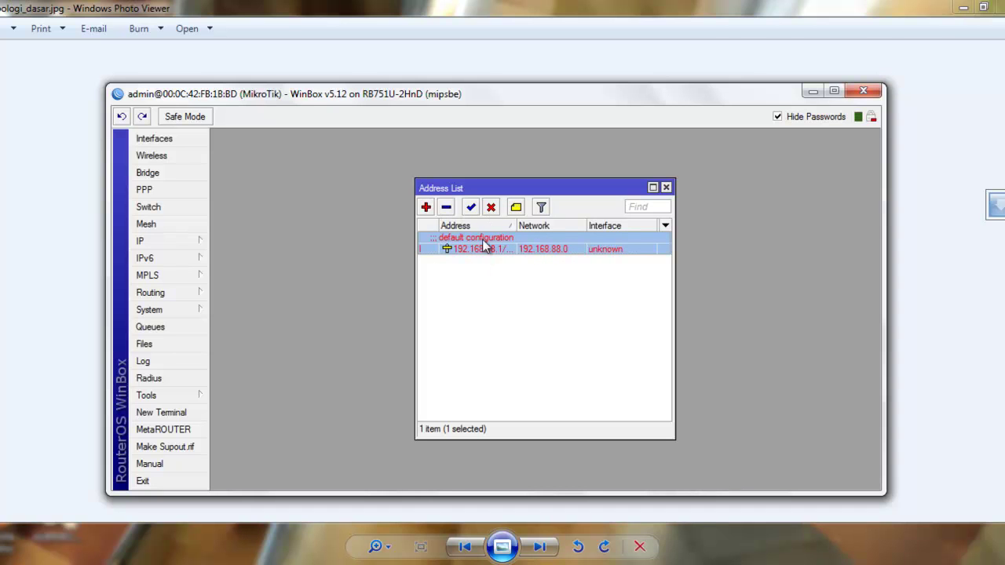
{"action": "left_click", "coordinate": [446, 208]}
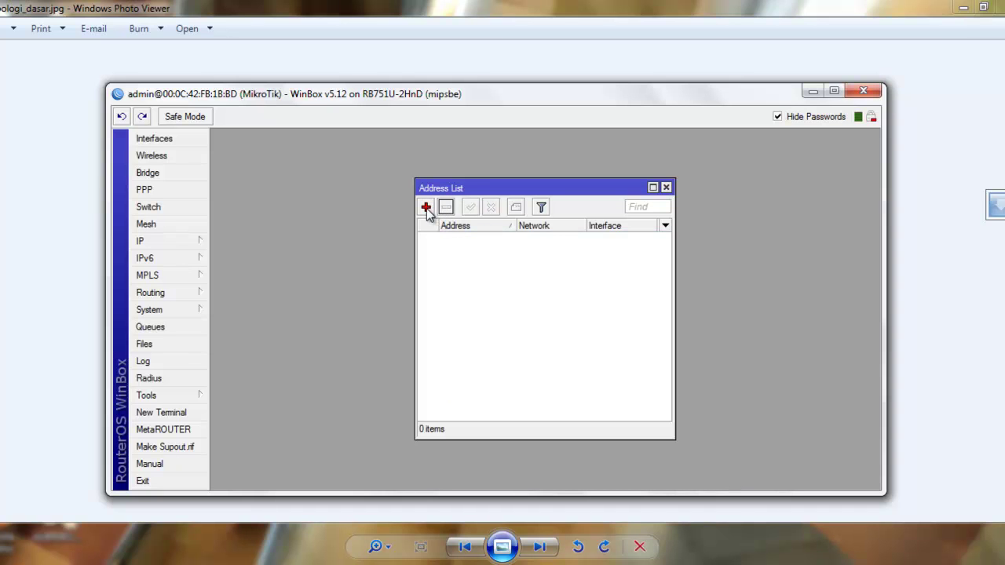
Step: Add the IP address 60.1.1.2/30 on the ether1 interface
{"action": "left_click", "coordinate": [426, 208]}
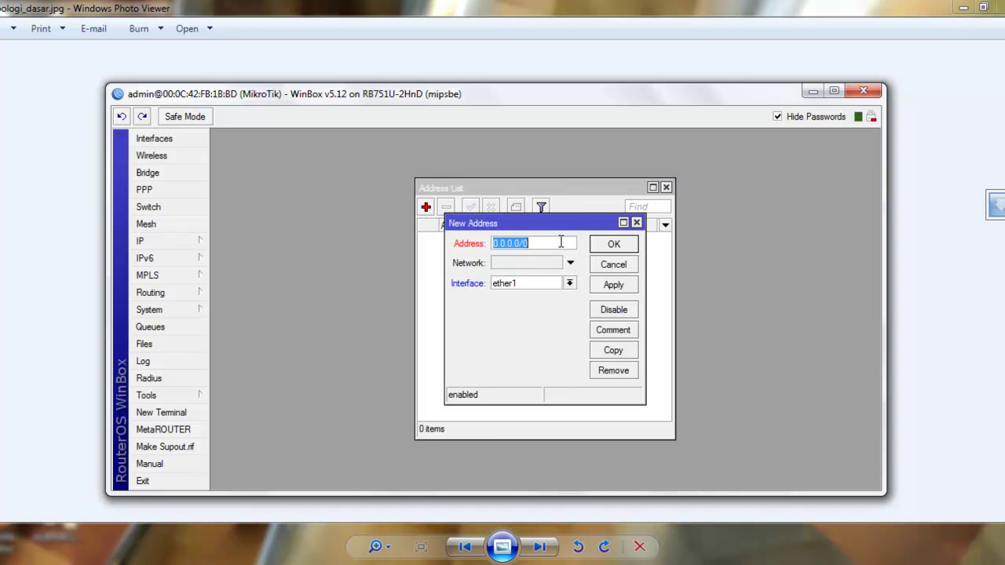
{"action": "type", "text": "60.1.1.2/30"}
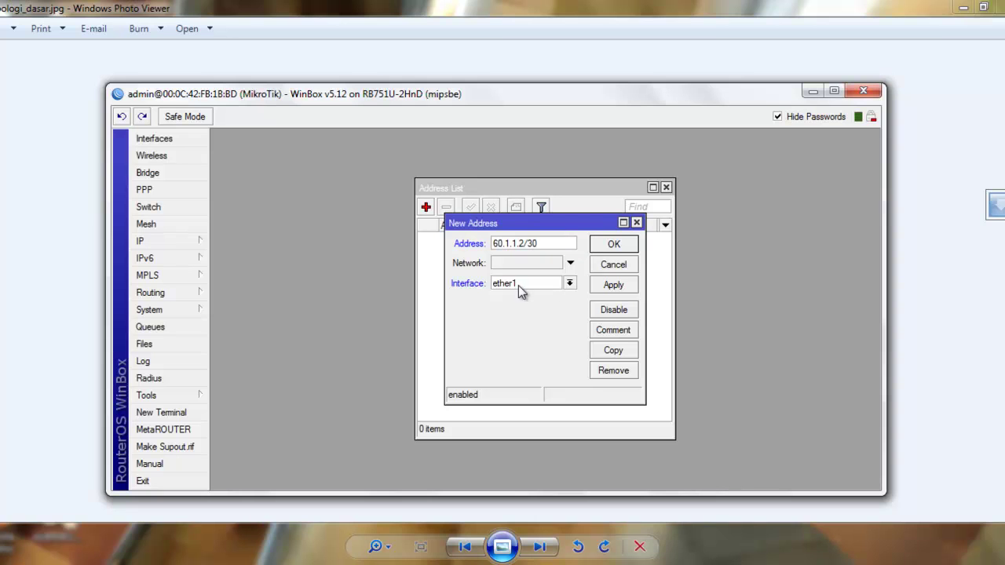
{"action": "left_click", "coordinate": [610, 245]}
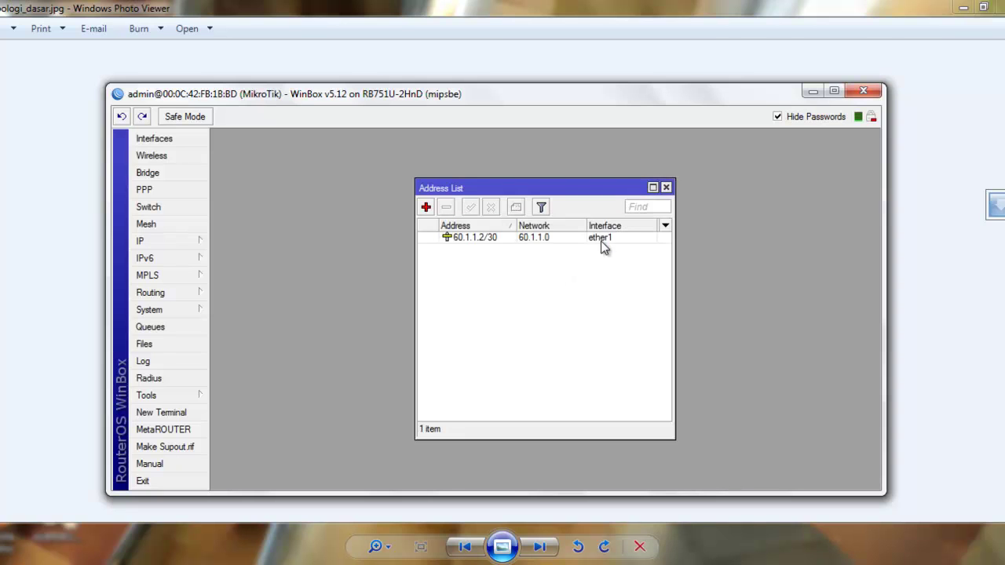
Step: Add the IP address 10.10.10.1/24 on the ether2 interface
{"action": "left_click", "coordinate": [425, 207]}
{"action": "type", "text": "10.10.10.1/"}
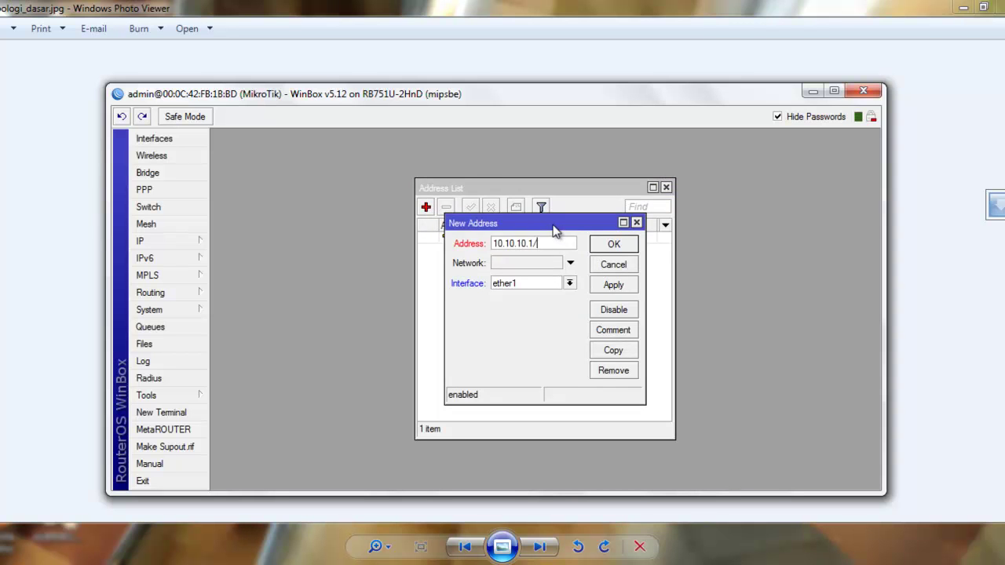
{"action": "type", "text": "24"}
{"action": "left_click", "coordinate": [569, 282]}
{"action": "left_click", "coordinate": [627, 246]}
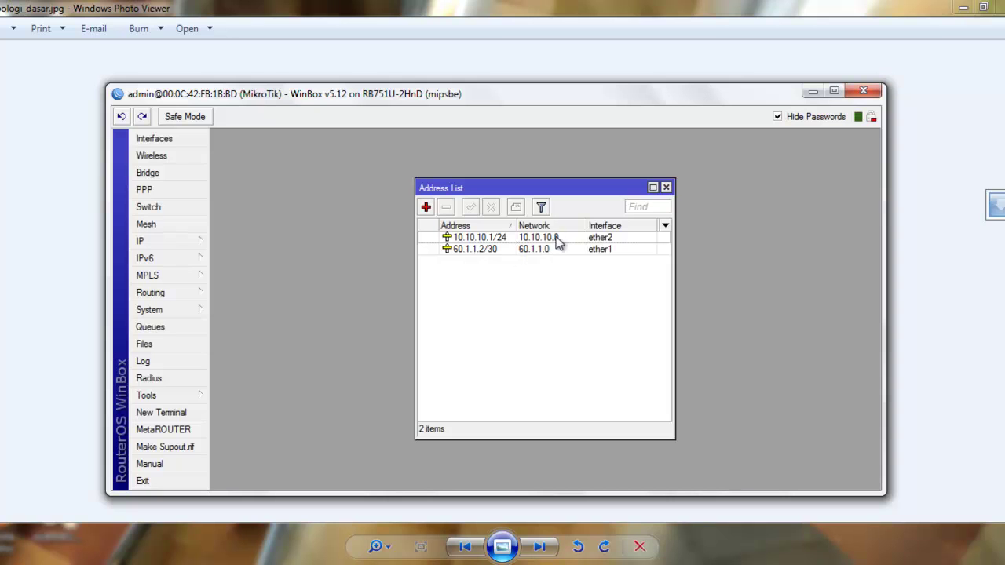
Step: Disable the 60.1.1.2/30 address assigned to ether1
{"action": "left_click", "coordinate": [473, 237]}
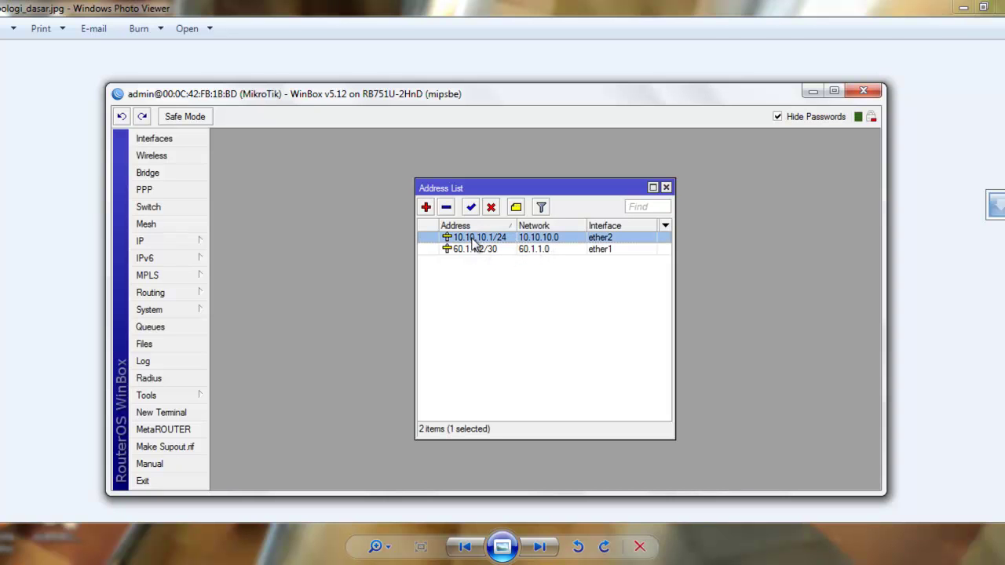
{"action": "left_click", "coordinate": [473, 250]}
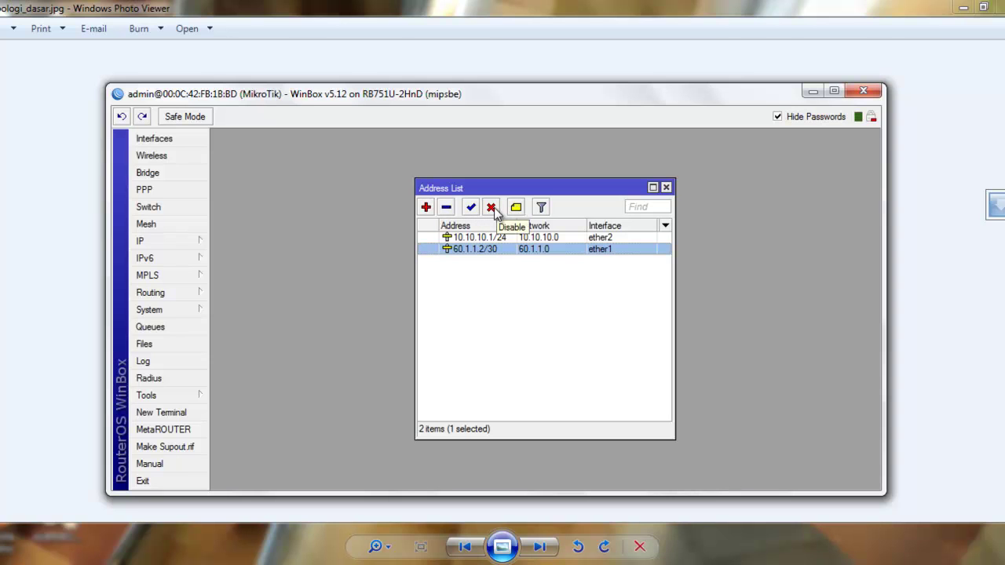
{"action": "left_click", "coordinate": [497, 266]}
{"action": "left_click", "coordinate": [495, 249]}
{"action": "left_click", "coordinate": [493, 272]}
{"action": "left_click", "coordinate": [493, 249]}
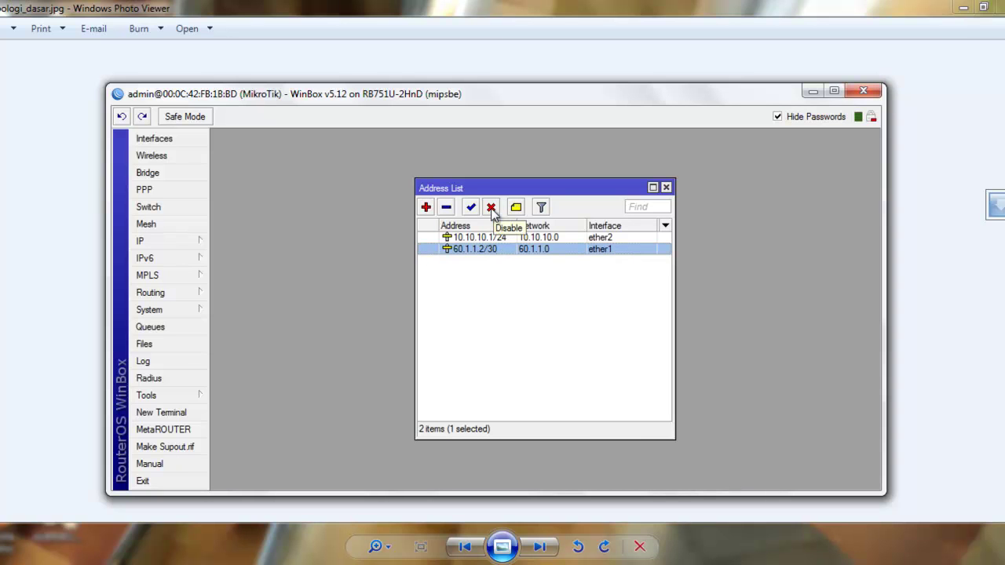
{"action": "left_click", "coordinate": [492, 208]}
{"action": "left_click", "coordinate": [487, 289]}
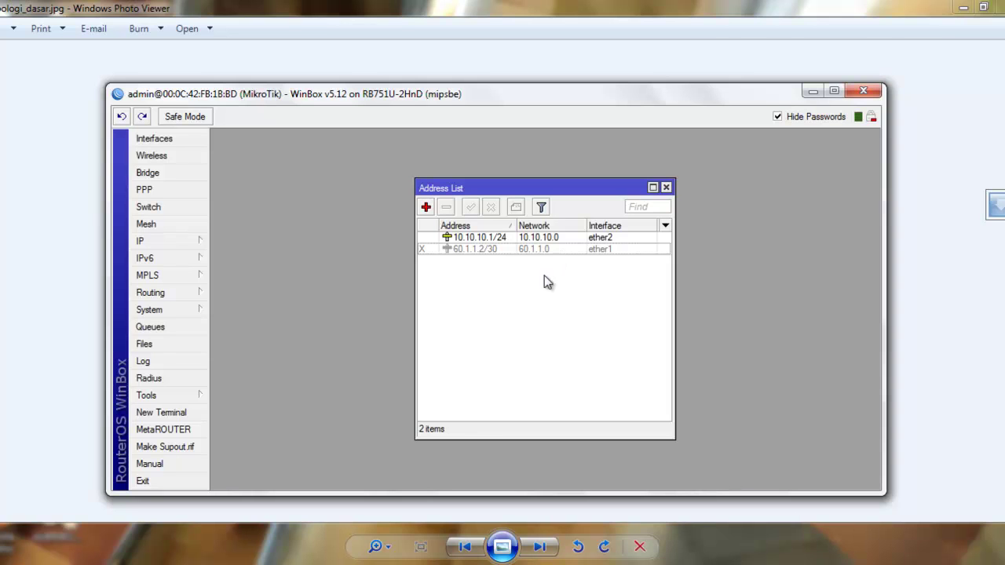
Step: Enable the 60.1.1.2/30 address on ether1 again and close the address list
{"action": "left_click", "coordinate": [545, 248]}
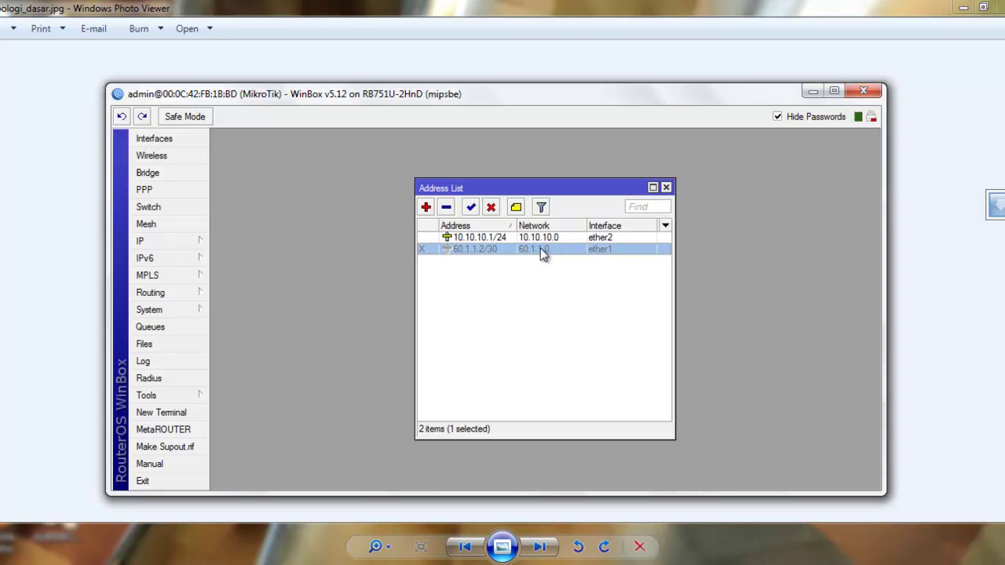
{"action": "left_click", "coordinate": [471, 207]}
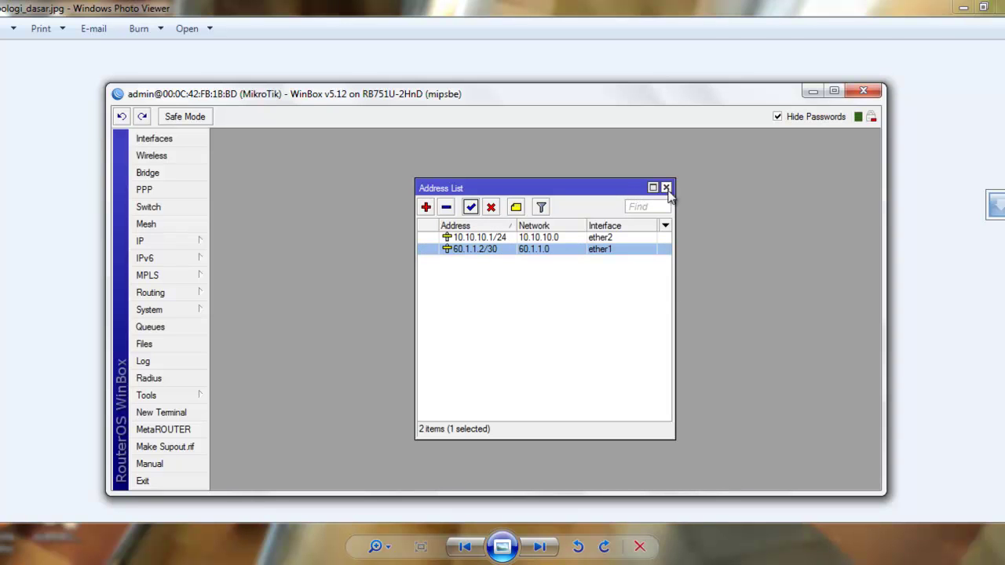
{"action": "left_click", "coordinate": [666, 187]}
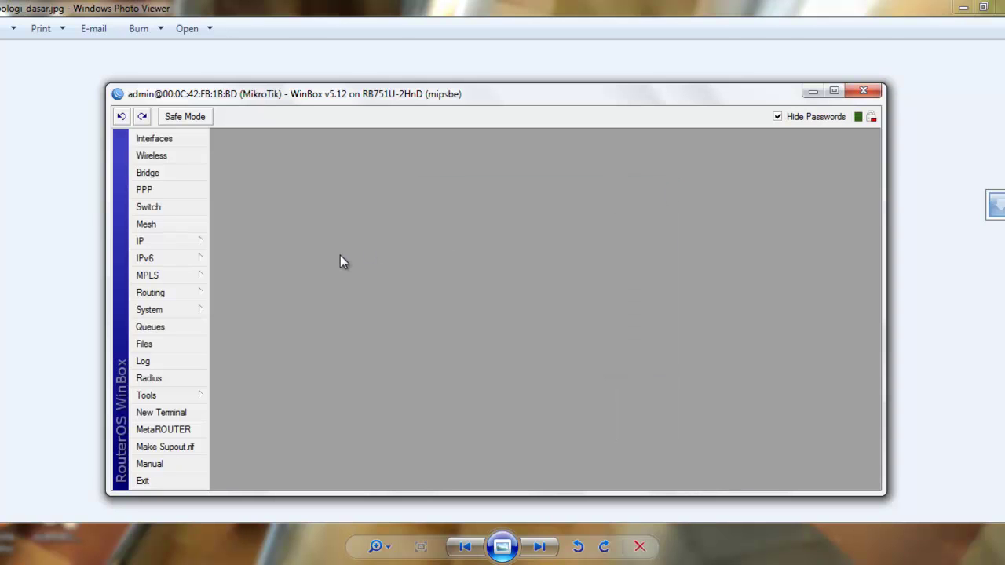
Step: Open the IP route list, check the ISP gateway address in the topology diagram, and return to WinBox
{"action": "left_click", "coordinate": [178, 248]}
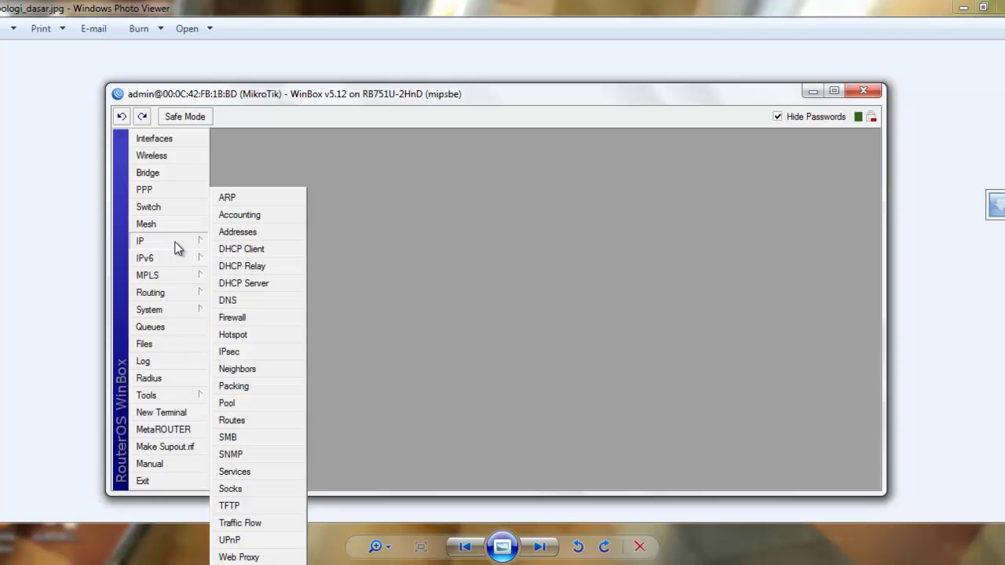
{"action": "left_click", "coordinate": [232, 421]}
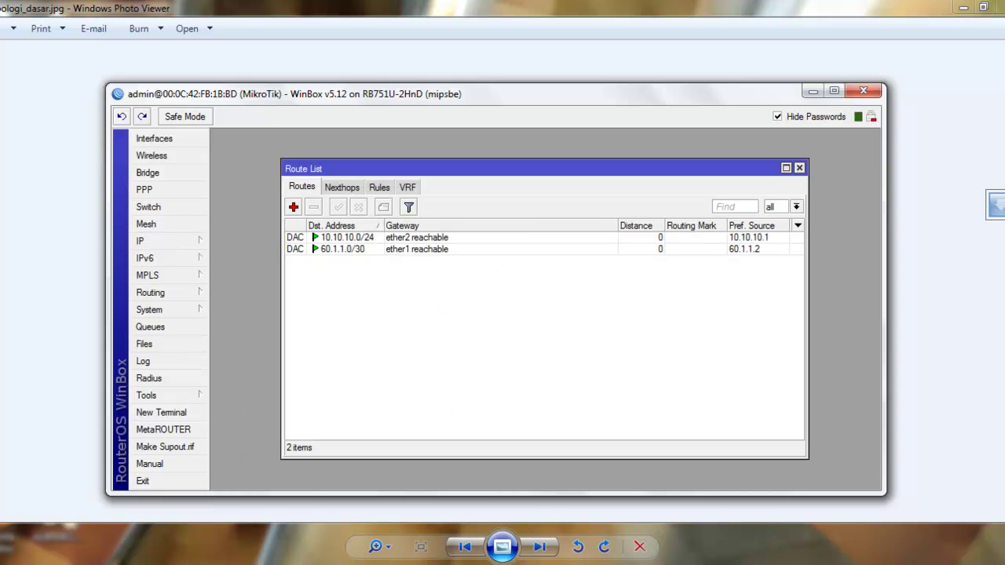
{"action": "left_click", "coordinate": [475, 564]}
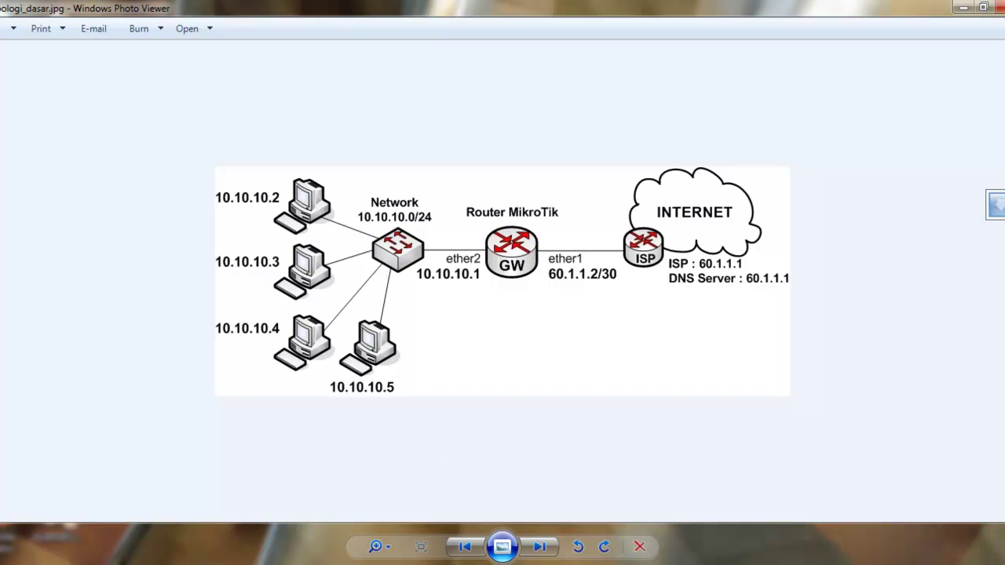
{"action": "key", "text": "alt+Tab"}
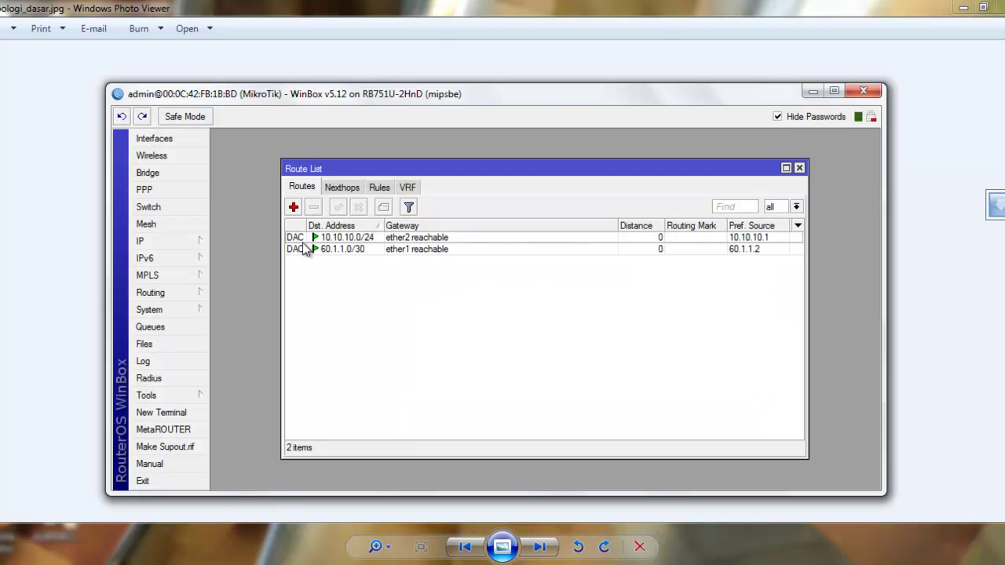
Step: Add a default route for destination 0.0.0.0/0 through gateway 60.1.1.1, and close the route list
{"action": "left_click", "coordinate": [294, 208]}
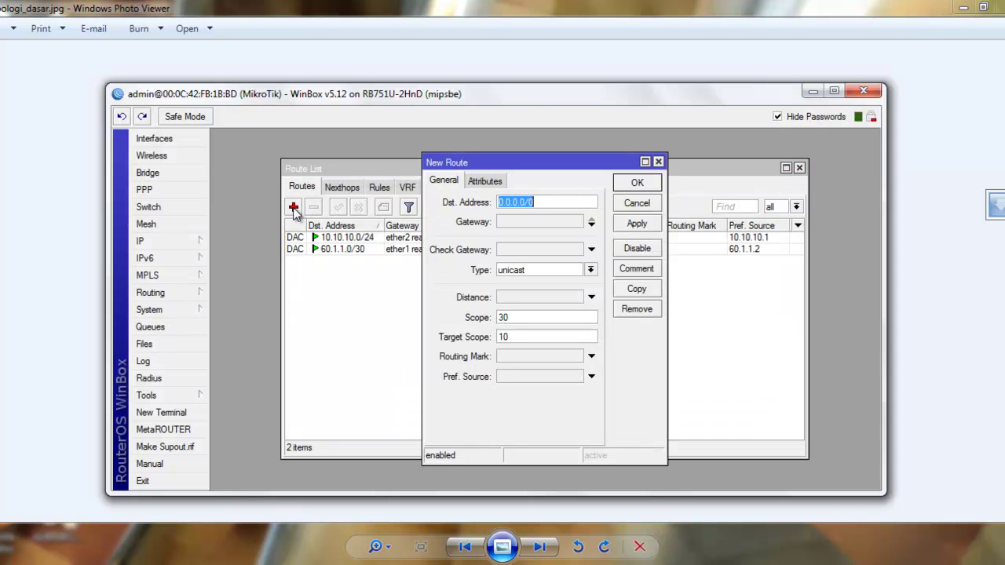
{"action": "left_click_drag", "start_coordinate": [554, 202], "coordinate": [480, 203]}
{"action": "left_click", "coordinate": [552, 221]}
{"action": "type", "text": "0.0.0.0"}
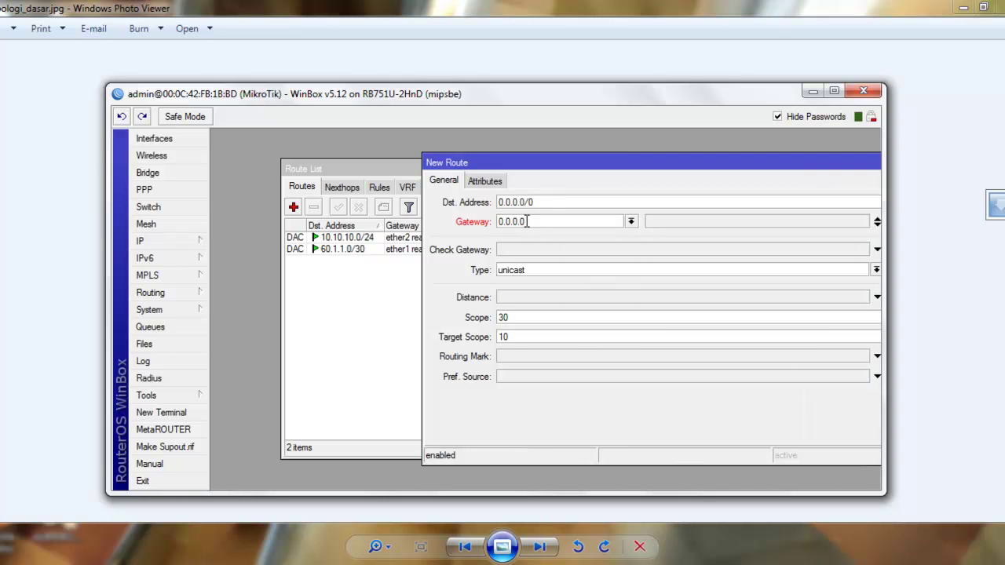
{"action": "left_click_drag", "start_coordinate": [551, 220], "coordinate": [496, 219]}
{"action": "type", "text": "60.1.1.1"}
{"action": "left_click_drag", "start_coordinate": [651, 163], "coordinate": [489, 152]}
{"action": "left_click", "coordinate": [759, 173]}
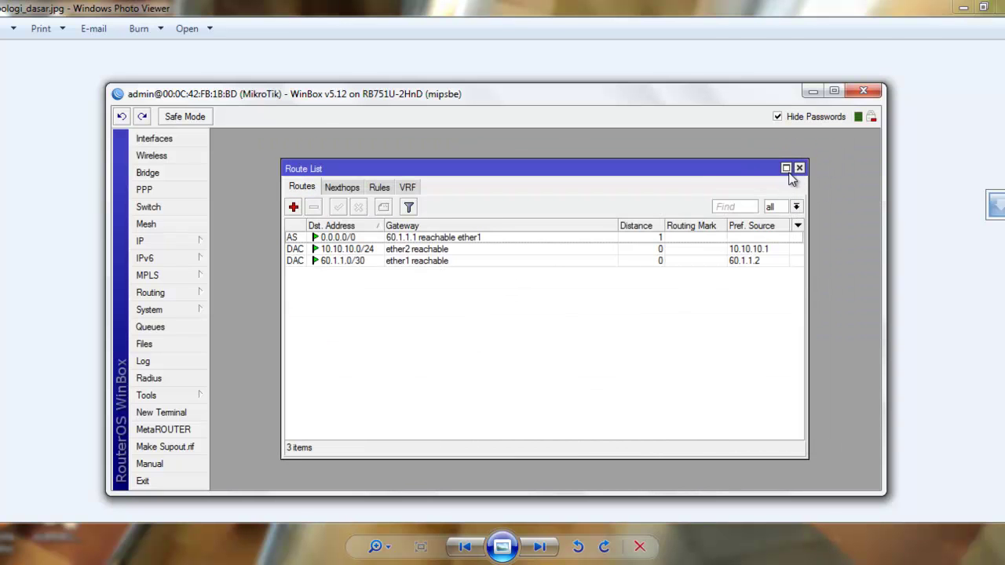
{"action": "left_click", "coordinate": [799, 168]}
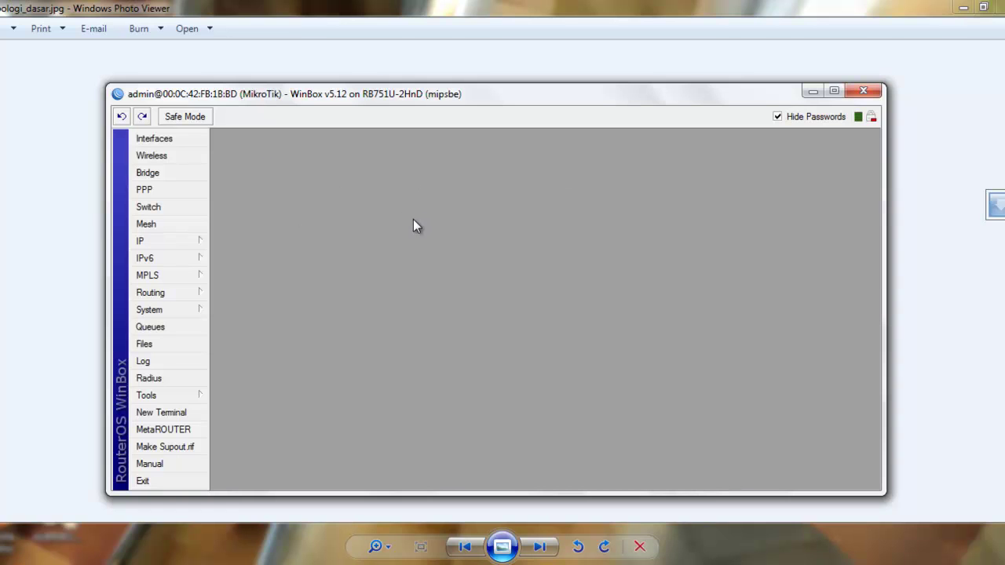
Step: Enter 60.1.1.1 as the first DNS server in the router's DNS settings
{"action": "left_click", "coordinate": [172, 249]}
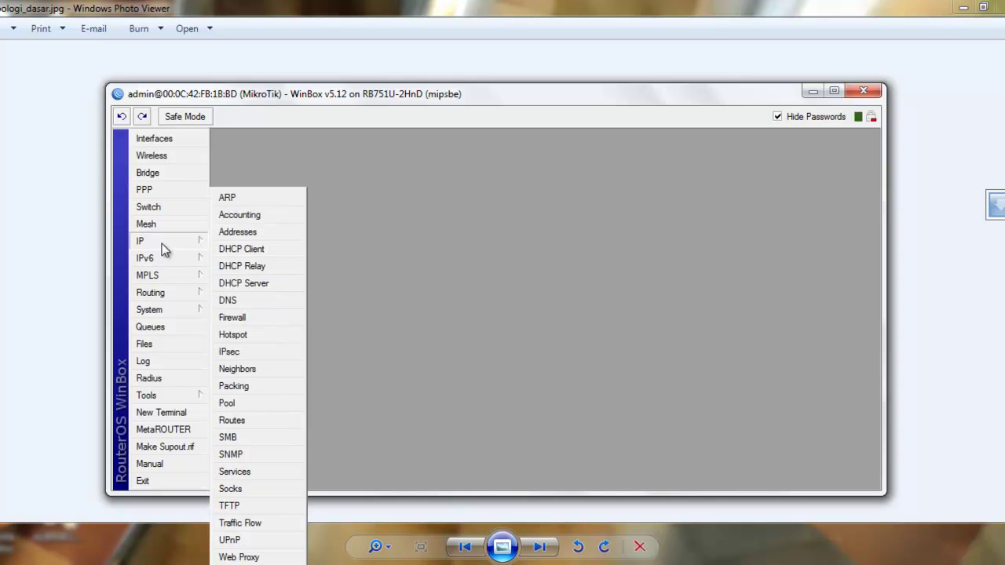
{"action": "left_click", "coordinate": [250, 302]}
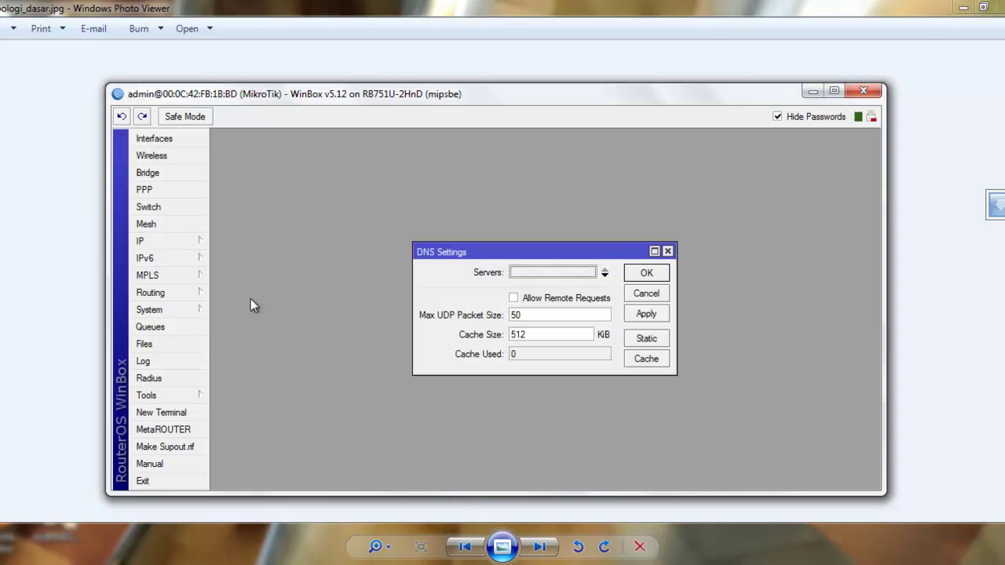
{"action": "left_click", "coordinate": [527, 271]}
{"action": "left_click", "coordinate": [537, 273]}
{"action": "double_click", "coordinate": [537, 273]}
{"action": "type", "text": "60"}
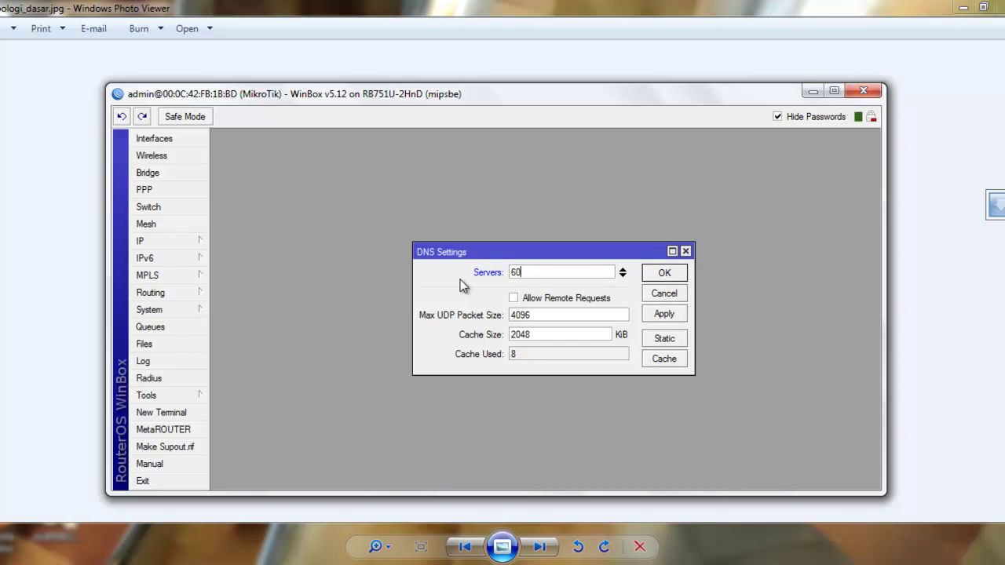
{"action": "type", "text": ".1.1.1"}
Step: Add 70.1.1.1 as a second DNS server, allow remote requests, and save the DNS settings
{"action": "left_click", "coordinate": [624, 277]}
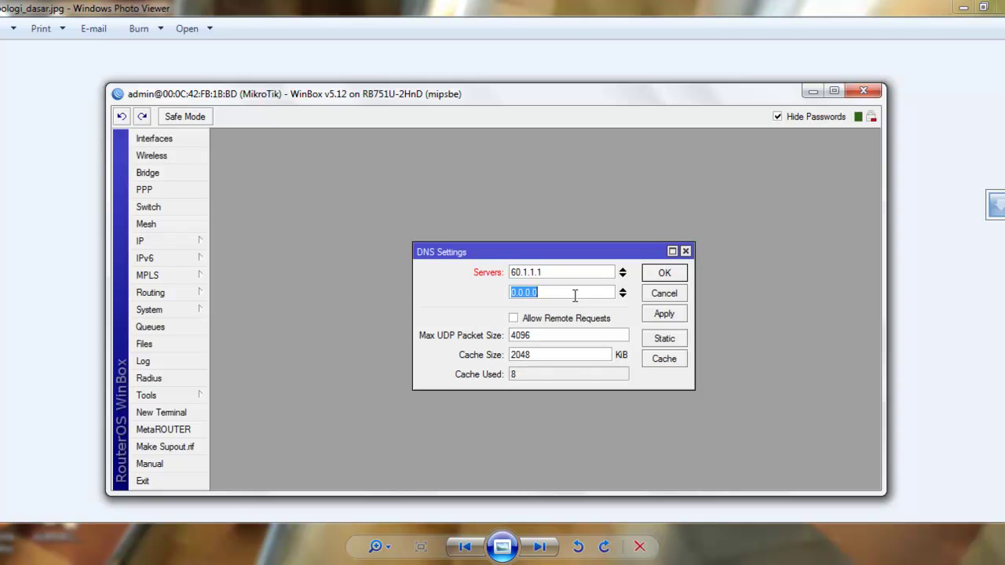
{"action": "type", "text": "70.1.1.1"}
{"action": "left_click", "coordinate": [513, 320]}
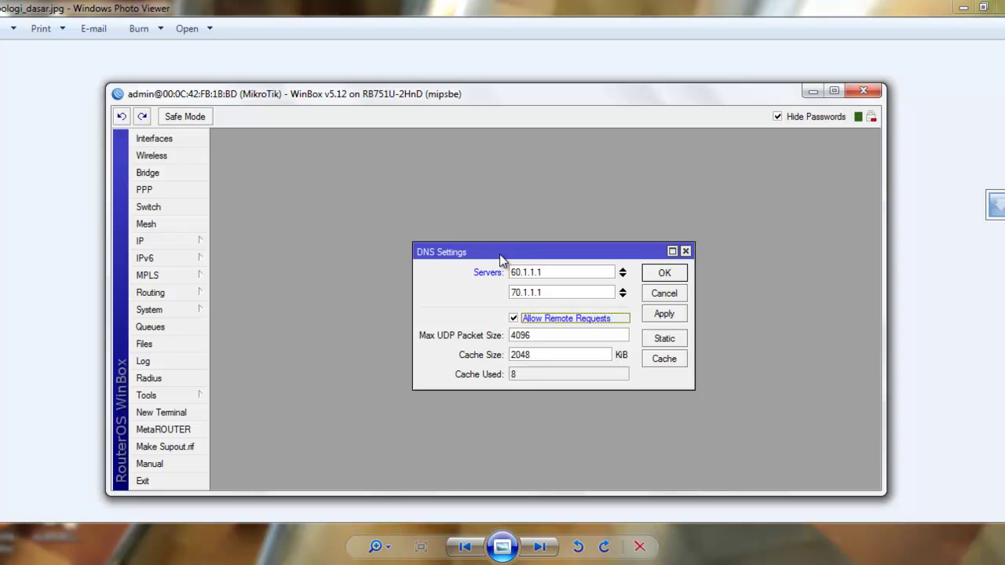
{"action": "left_click", "coordinate": [664, 274]}
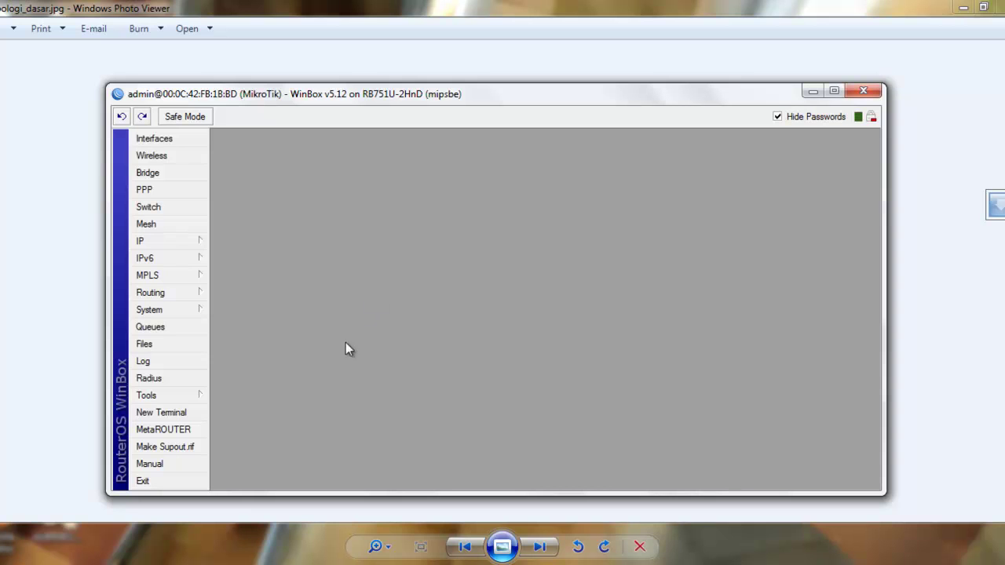
{"action": "left_click", "coordinate": [189, 412]}
{"action": "left_click_drag", "start_coordinate": [573, 174], "coordinate": [535, 154]}
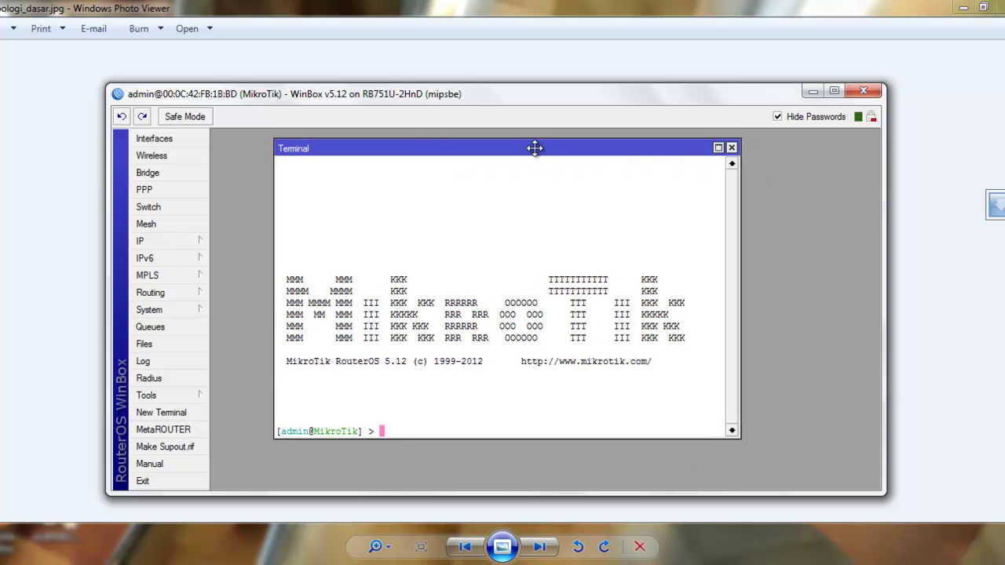
{"action": "type", "text": "ping"}
{"action": "type", "text": "w.google.com"}
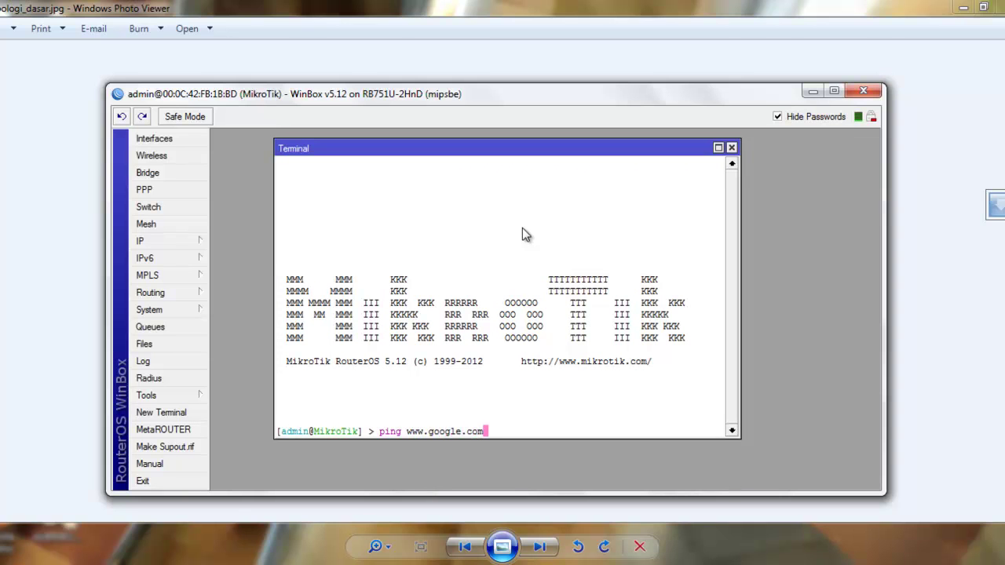
{"action": "key", "text": "Return"}
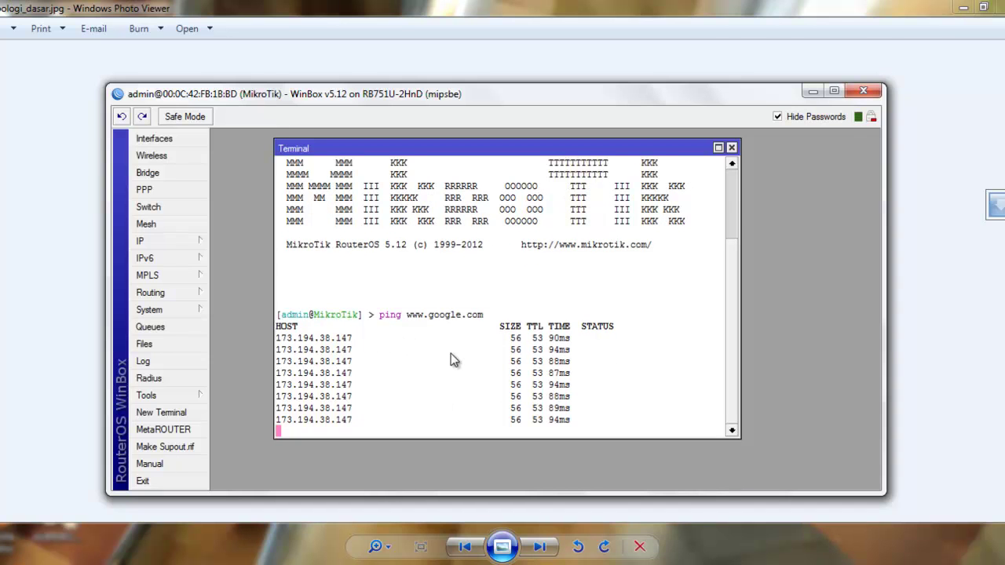
{"action": "key", "text": "ctrl+c"}
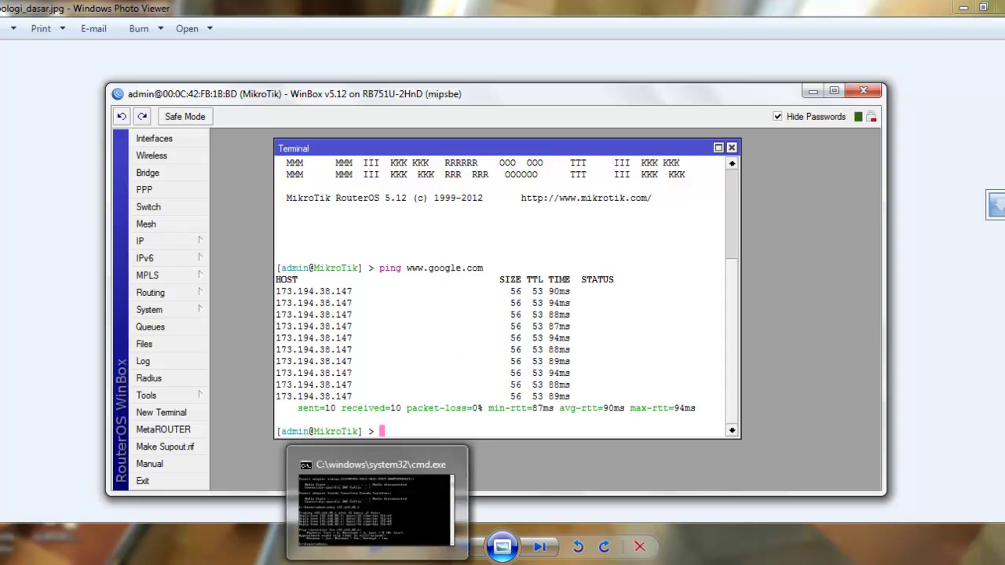
{"action": "left_click", "coordinate": [378, 564]}
{"action": "type", "text": "pi"}
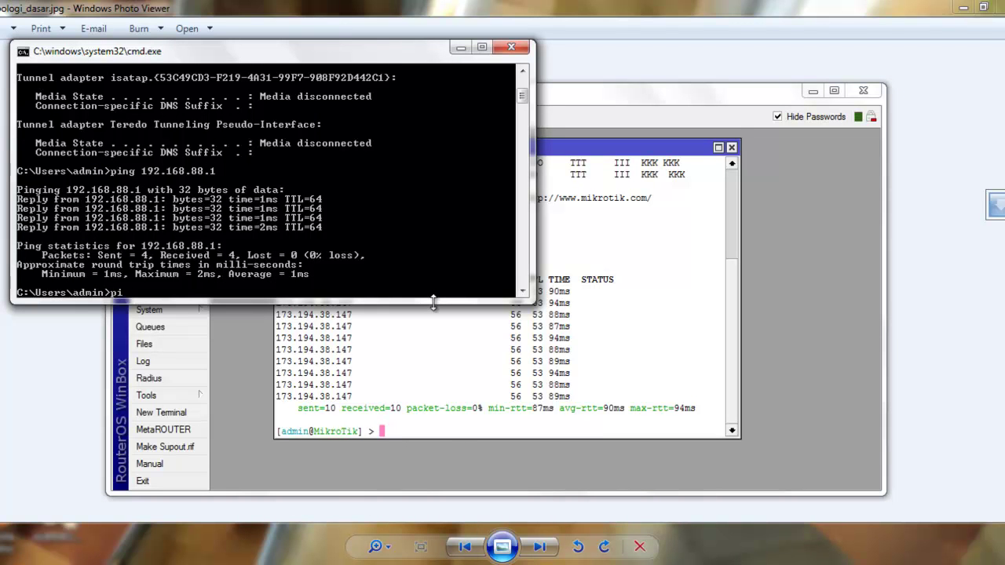
{"action": "type", "text": "ng www.google.com"}
{"action": "key", "text": "Return"}
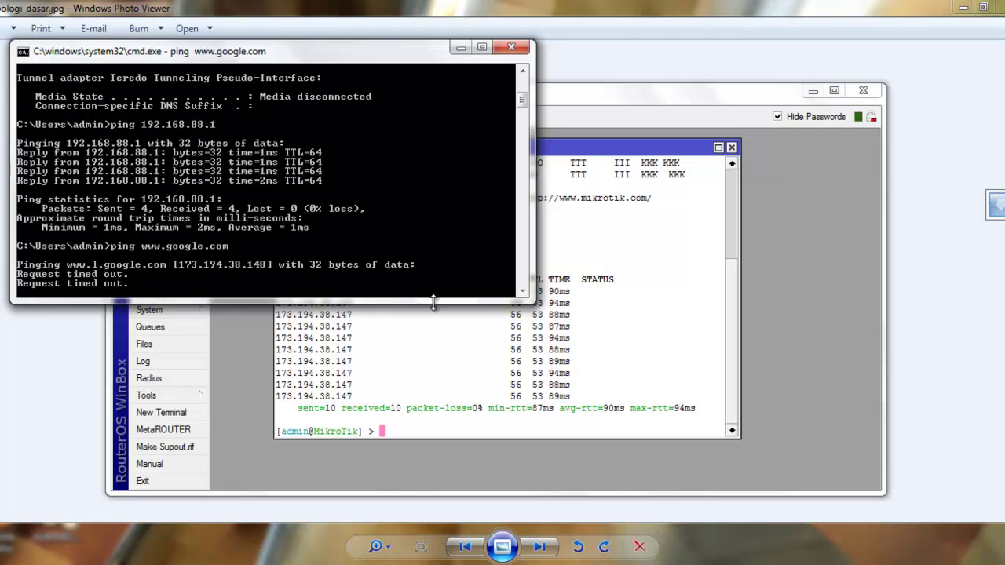
{"action": "key", "text": "ctrl+c"}
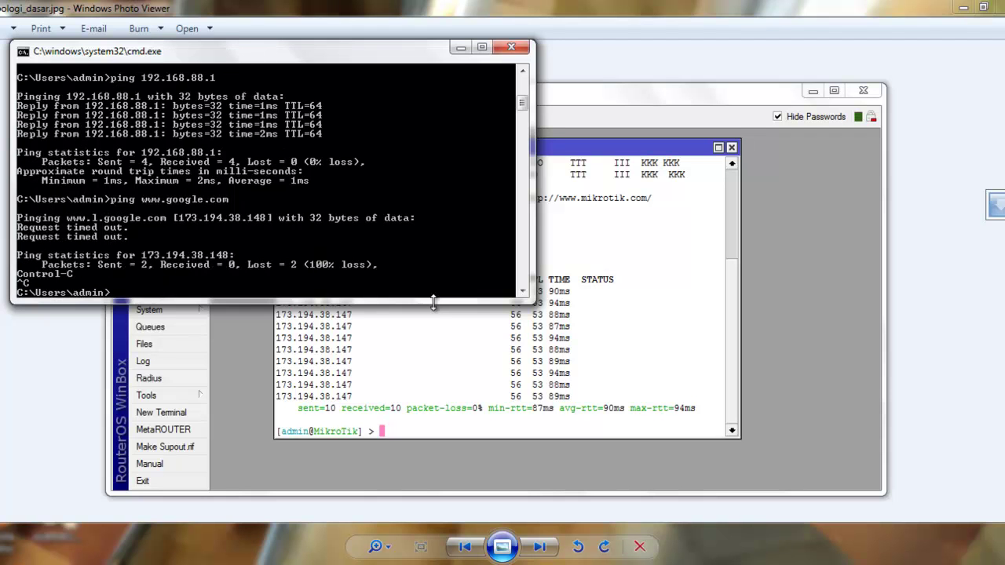
{"action": "left_click", "coordinate": [460, 48]}
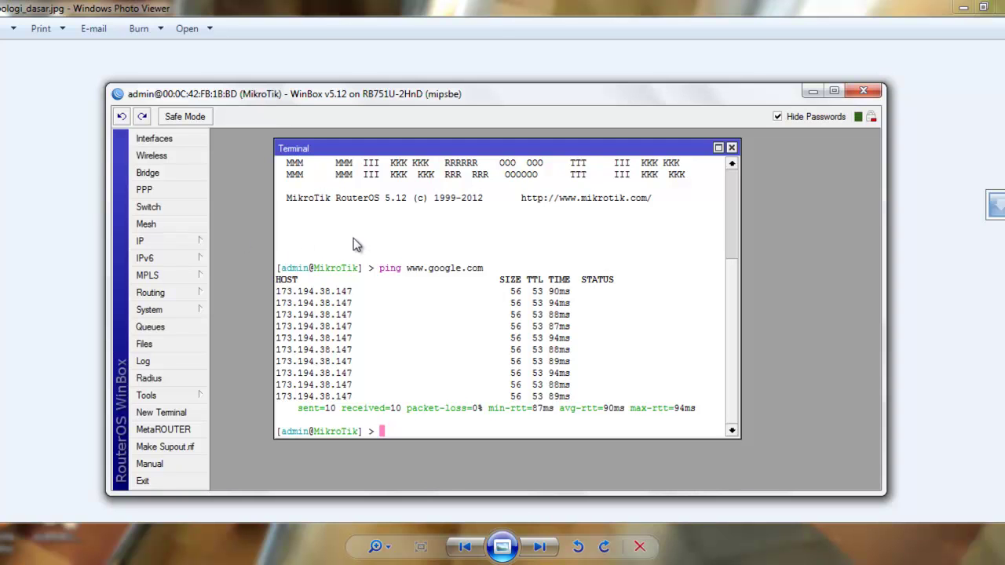
Step: Close the router terminal and start a new firewall NAT rule with chain srcnat and out interface ether1
{"action": "left_click", "coordinate": [730, 147]}
{"action": "left_click", "coordinate": [146, 241]}
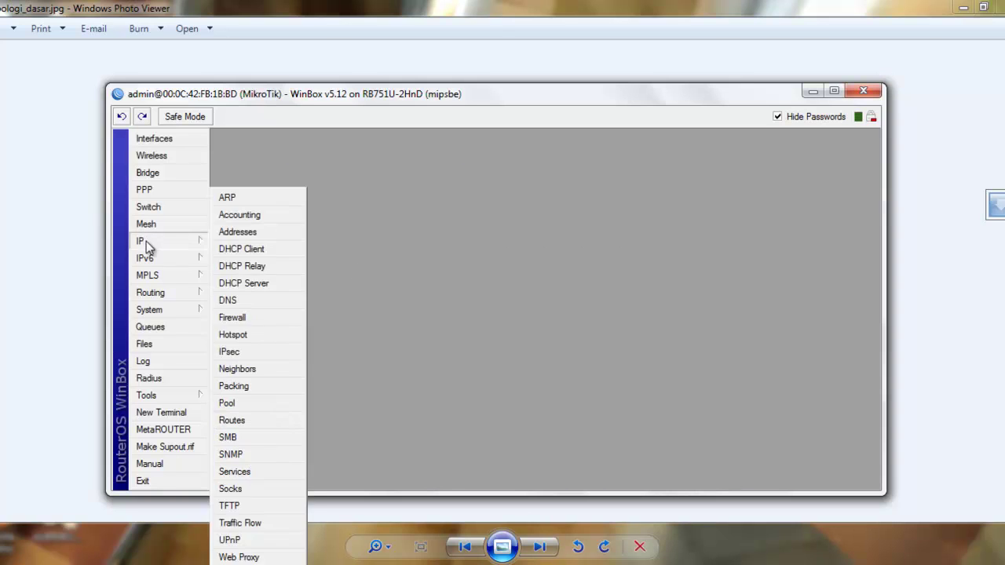
{"action": "left_click", "coordinate": [285, 320]}
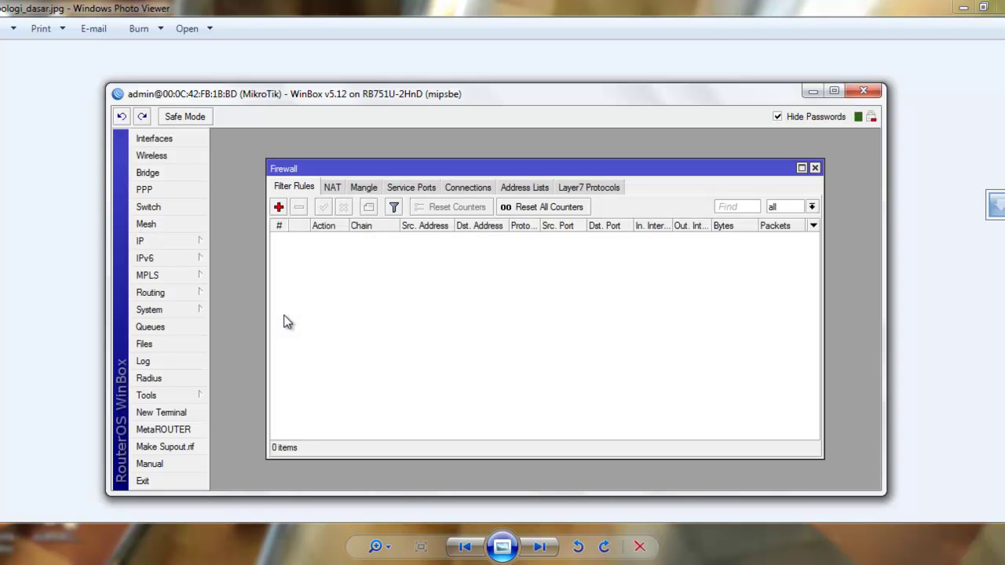
{"action": "left_click", "coordinate": [333, 189]}
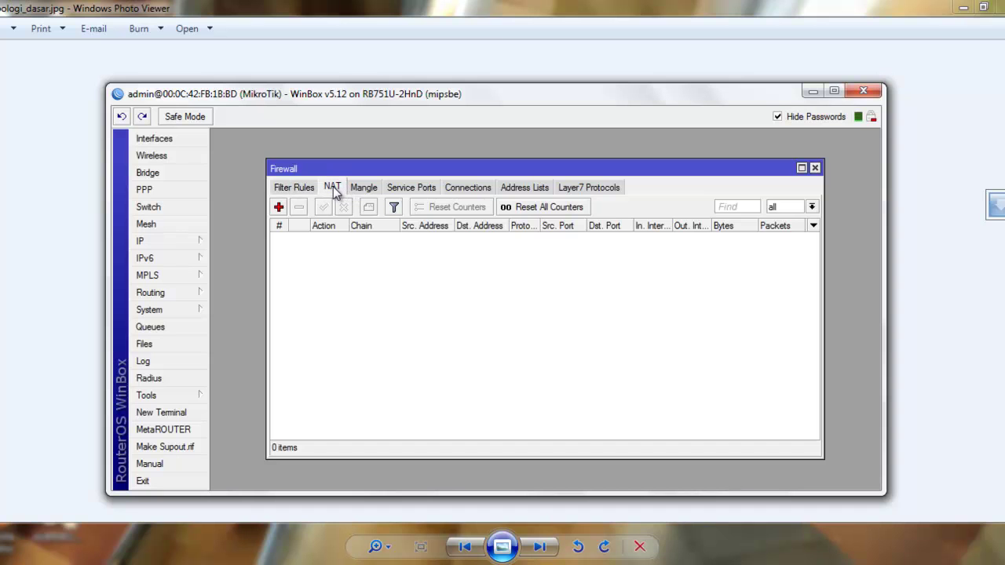
{"action": "left_click", "coordinate": [279, 208]}
{"action": "left_click", "coordinate": [457, 180]}
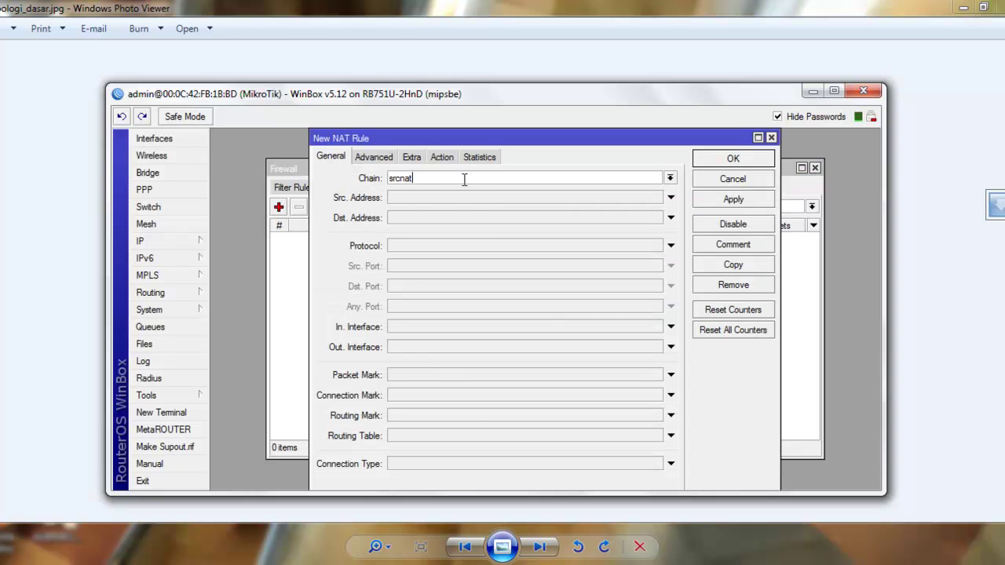
{"action": "left_click", "coordinate": [671, 347]}
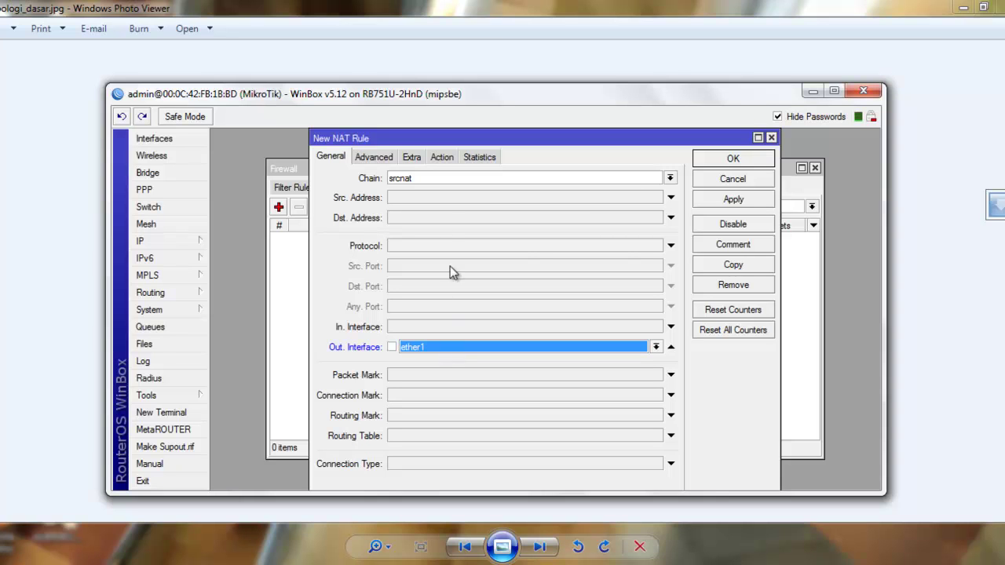
Step: Set the new NAT rule's action to masquerade and save the rule
{"action": "left_click", "coordinate": [442, 157]}
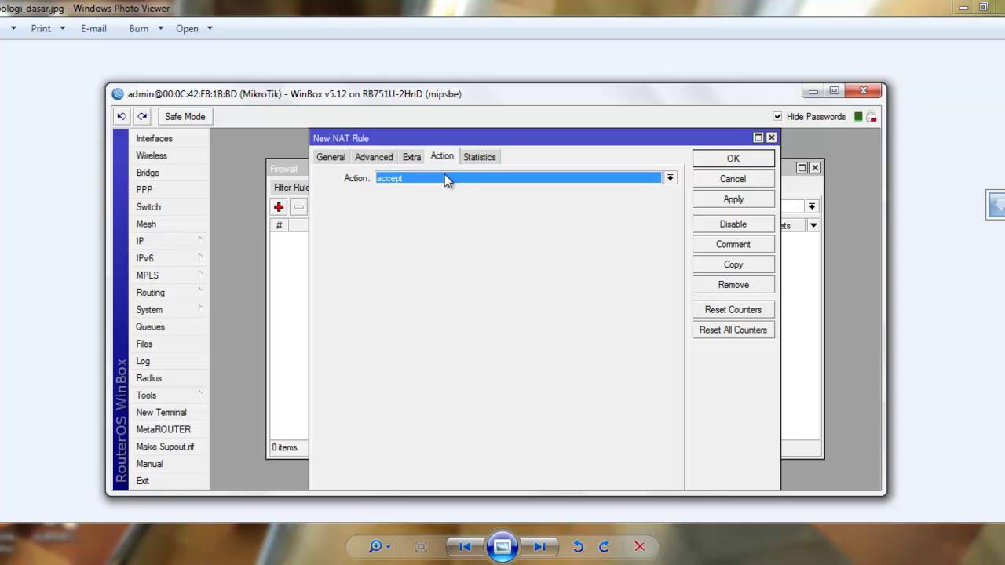
{"action": "left_click", "coordinate": [445, 179]}
{"action": "left_click", "coordinate": [425, 250]}
{"action": "left_click", "coordinate": [732, 160]}
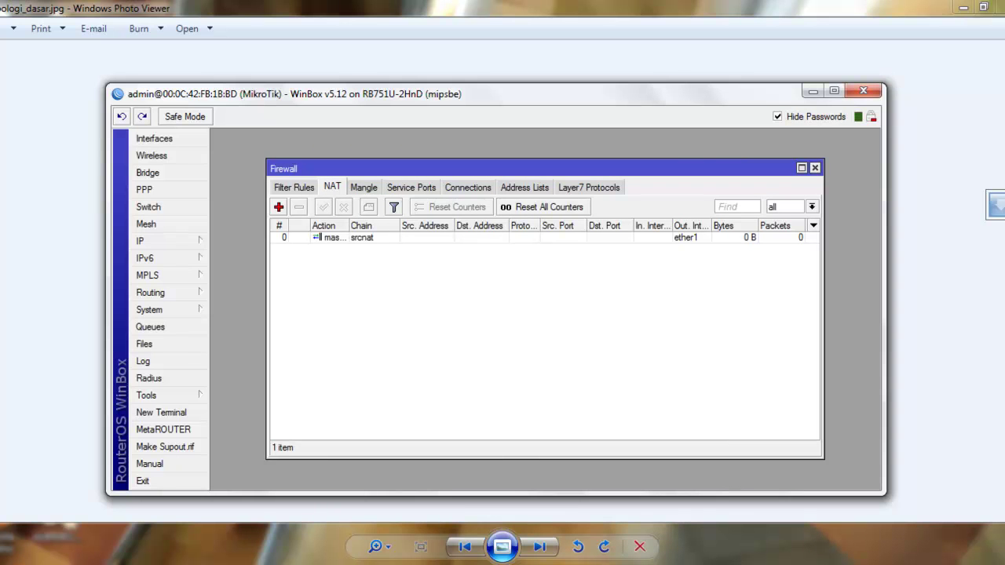
{"action": "left_click", "coordinate": [379, 564]}
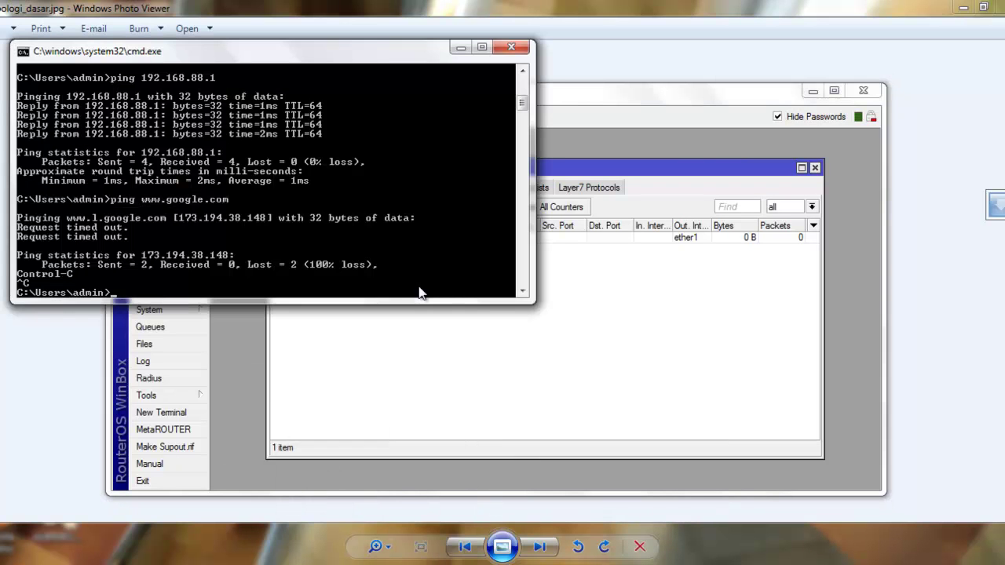
{"action": "key", "text": "Up"}
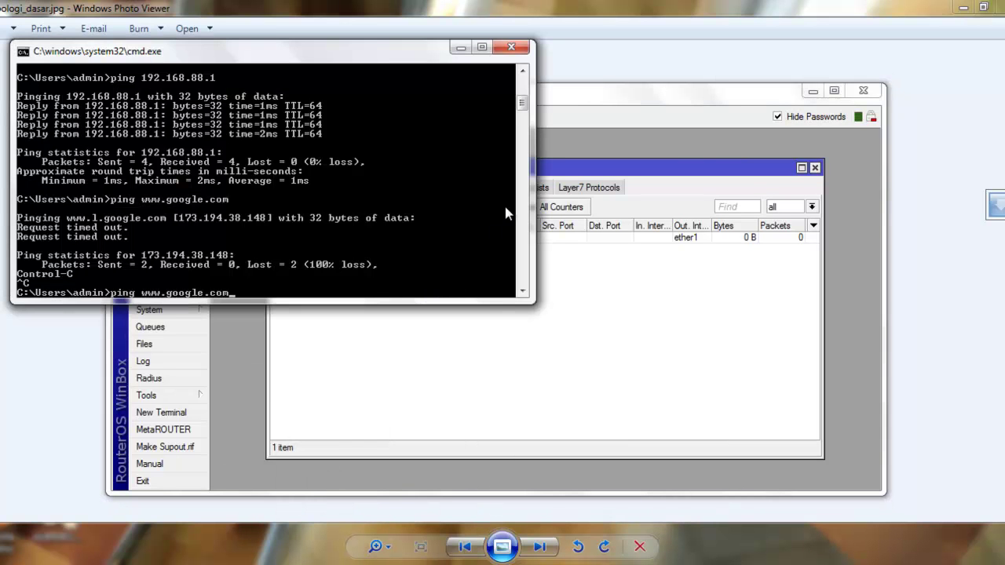
{"action": "key", "text": "Return"}
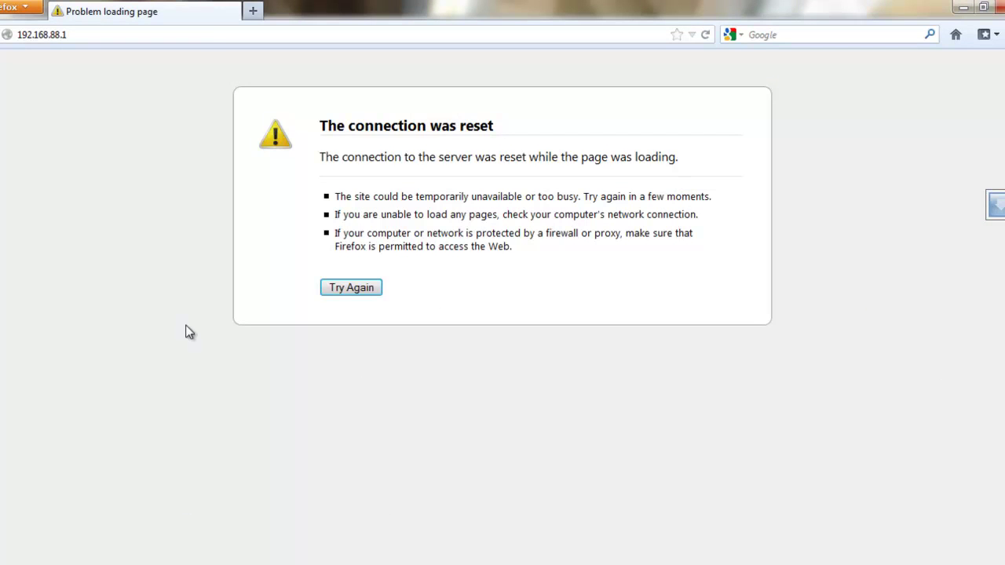
{"action": "left_click", "coordinate": [211, 37]}
{"action": "type", "text": "w"}
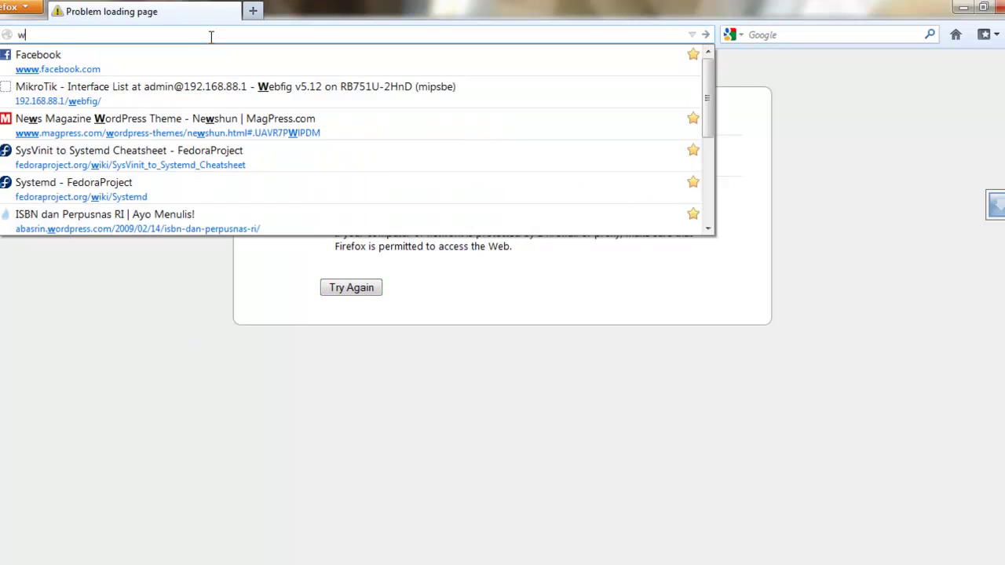
{"action": "type", "text": "ww.google.com"}
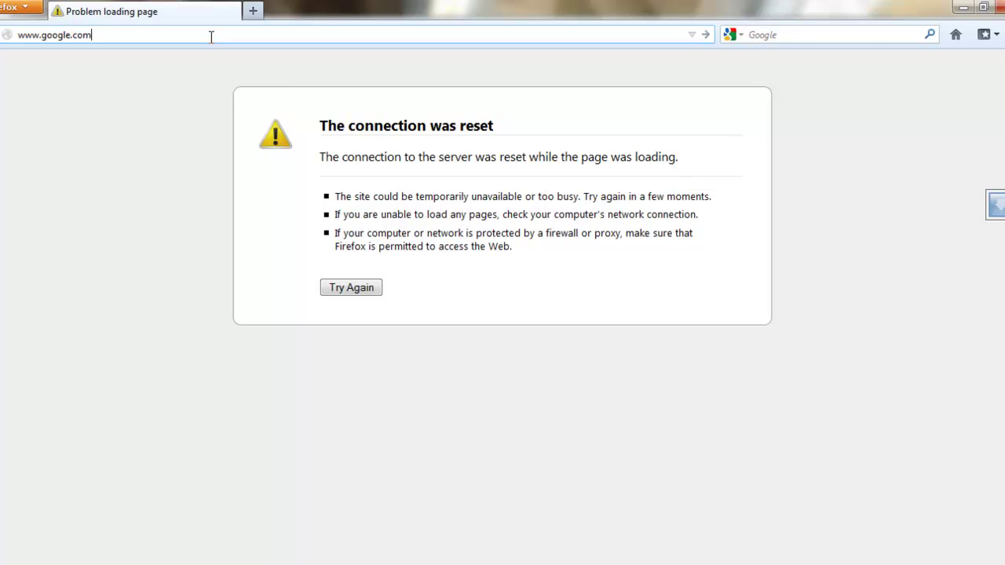
{"action": "key", "text": "Return"}
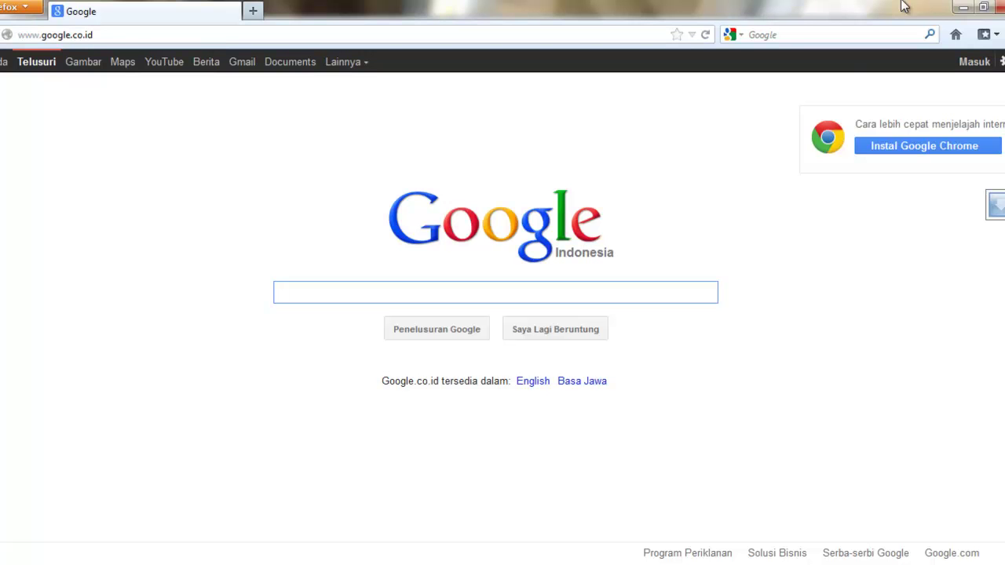
{"action": "left_click", "coordinate": [962, 7]}
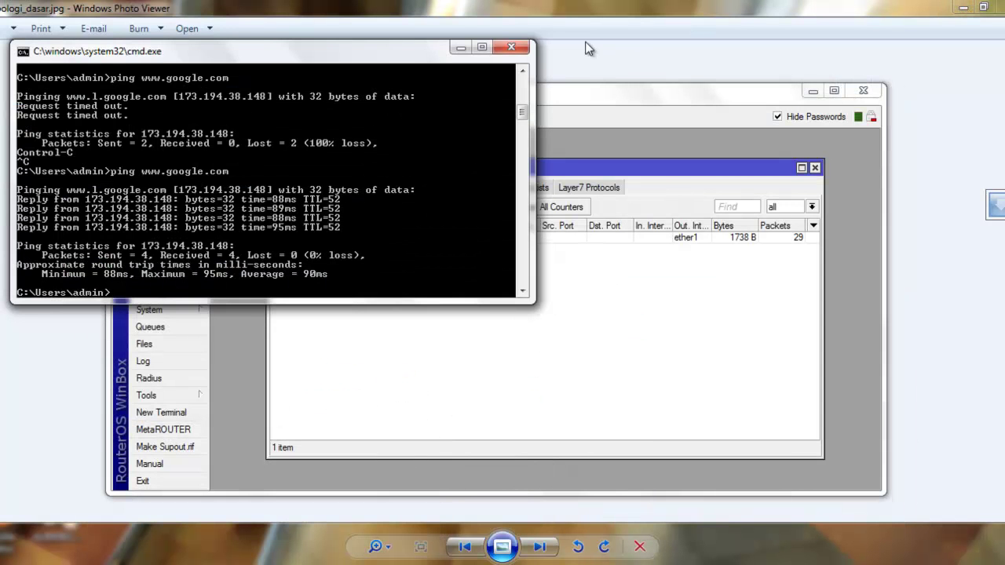